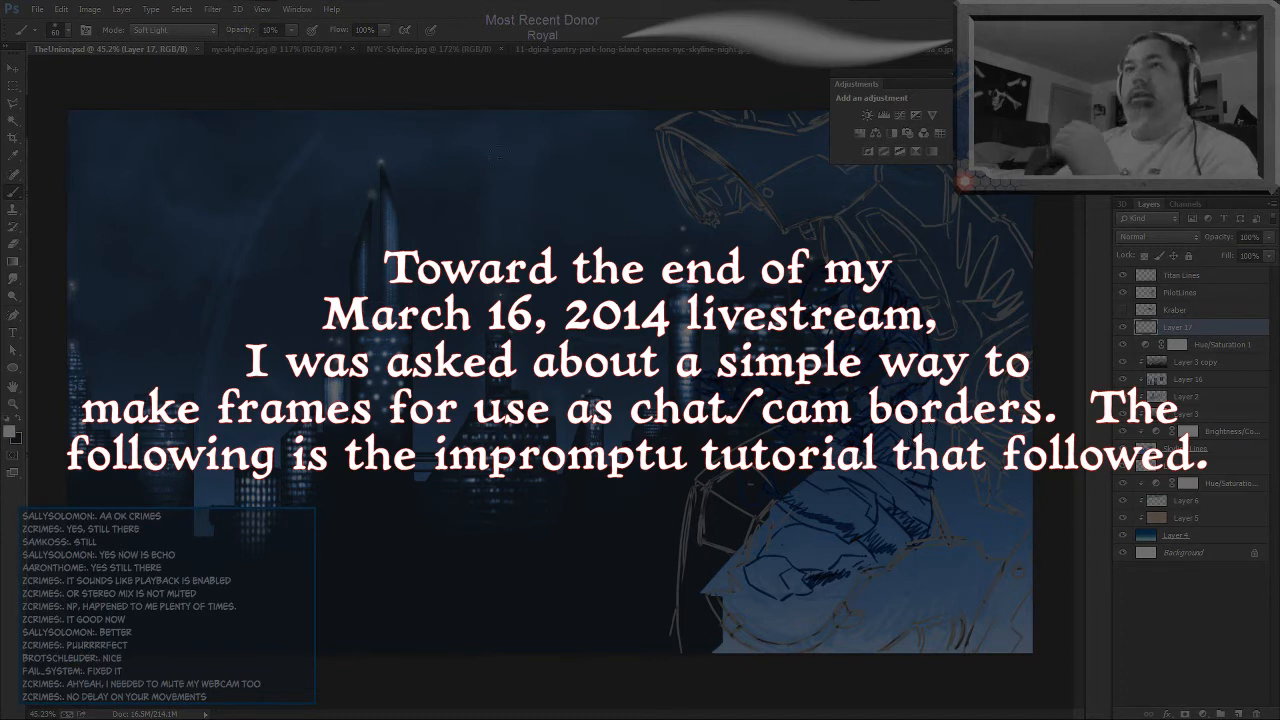
- Create a new blank document 640 pixels wide and 360 pixels high
{"action": "left_click", "coordinate": [38, 9]}
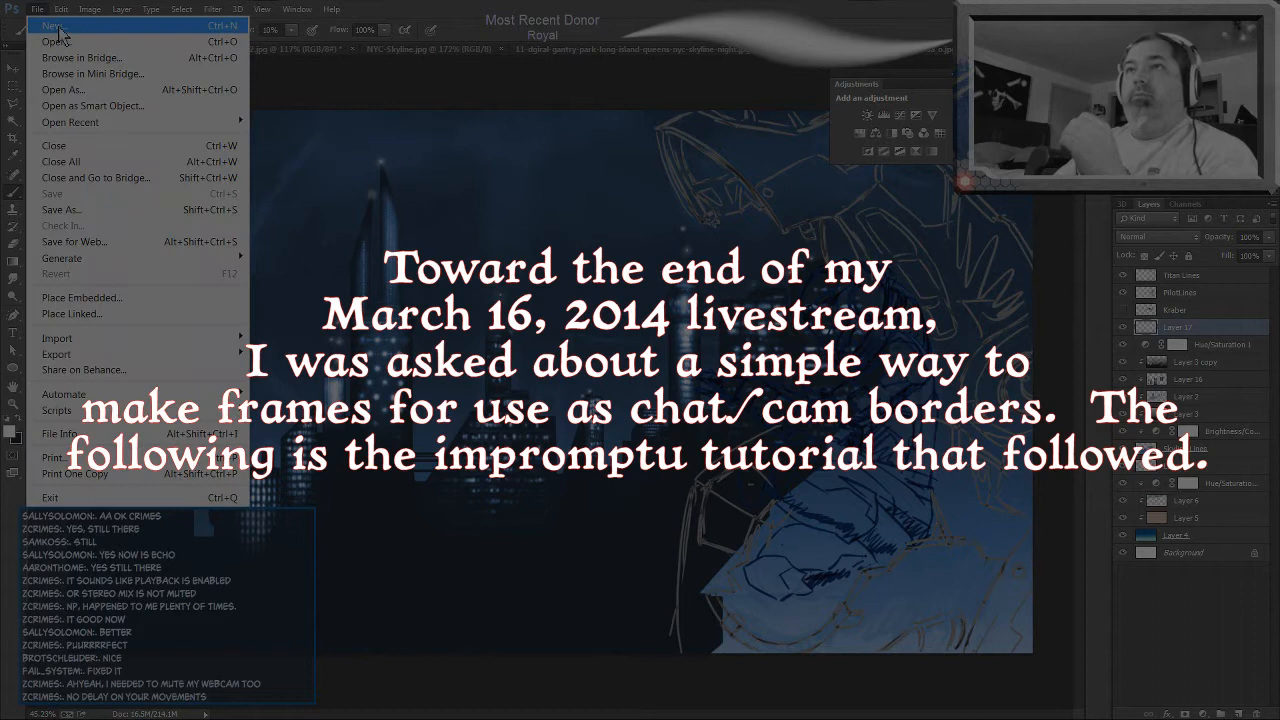
{"action": "left_click", "coordinate": [55, 26]}
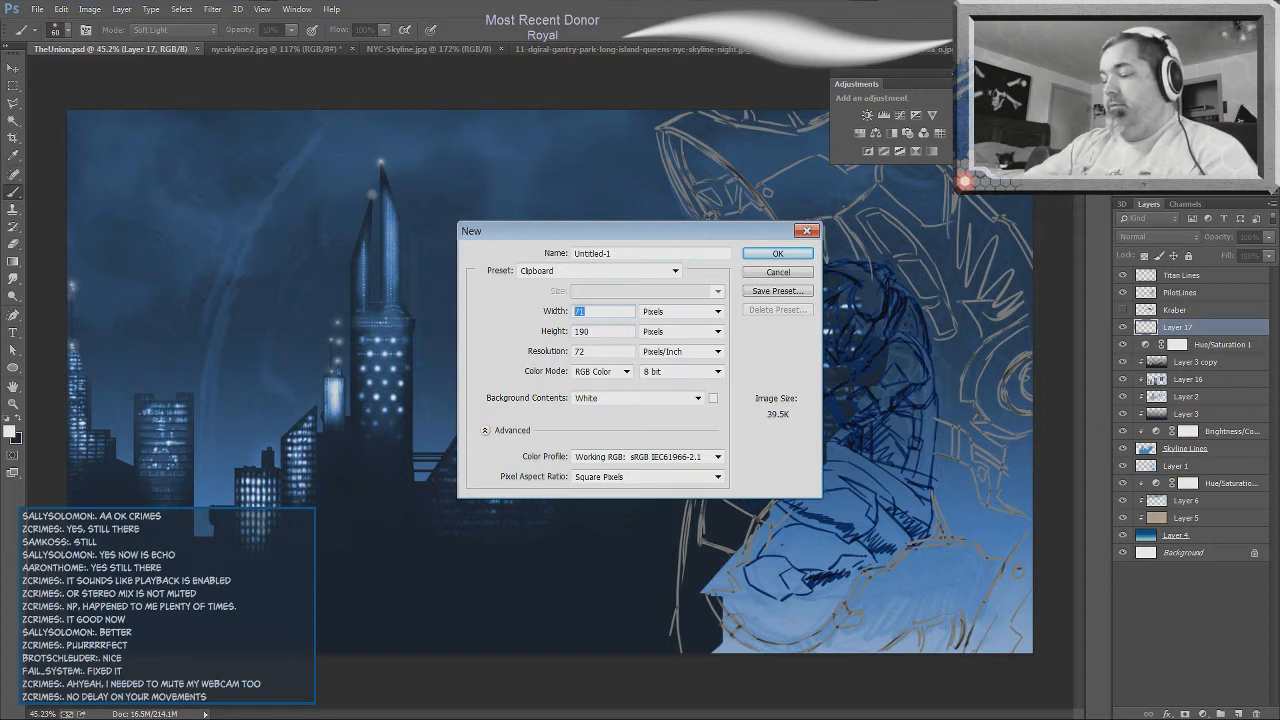
{"action": "type", "text": "640"}
{"action": "key", "text": "Tab"}
{"action": "key", "text": "Tab"}
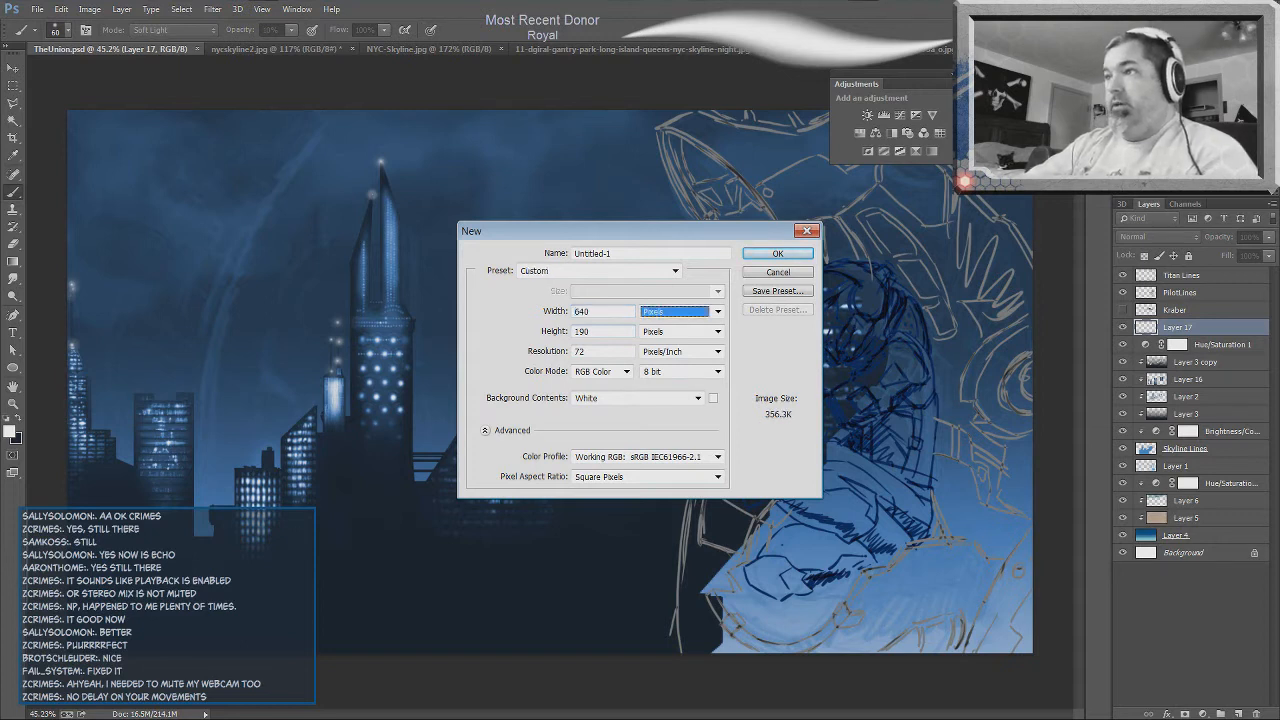
{"action": "type", "text": "360"}
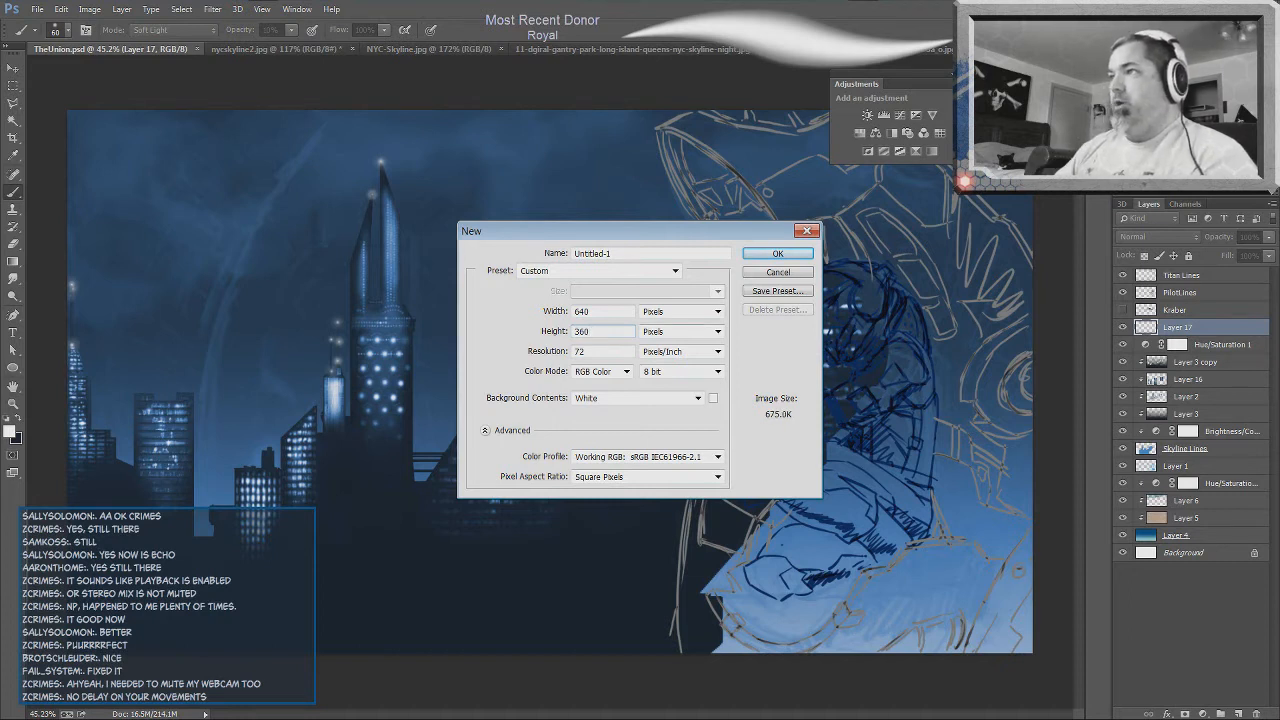
{"action": "left_click", "coordinate": [772, 254]}
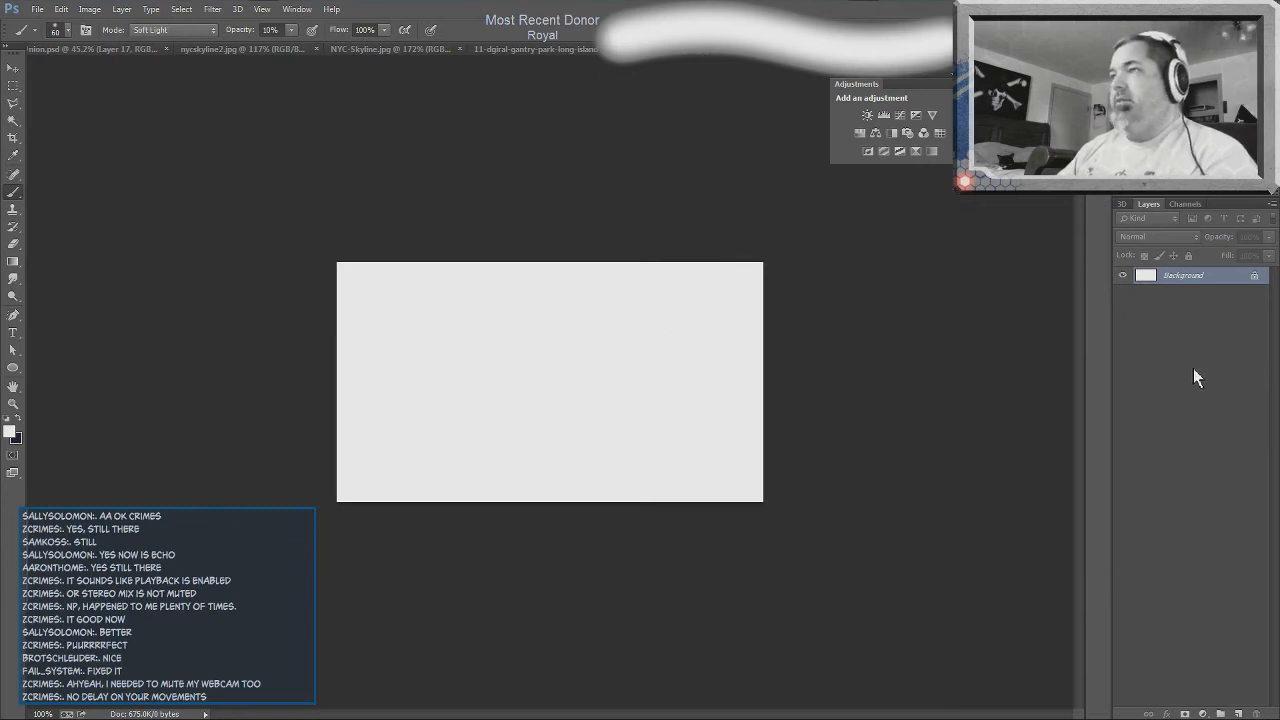
- Convert the locked Background into a regular editable layer with the default name and settings
{"action": "double_click", "coordinate": [1196, 276]}
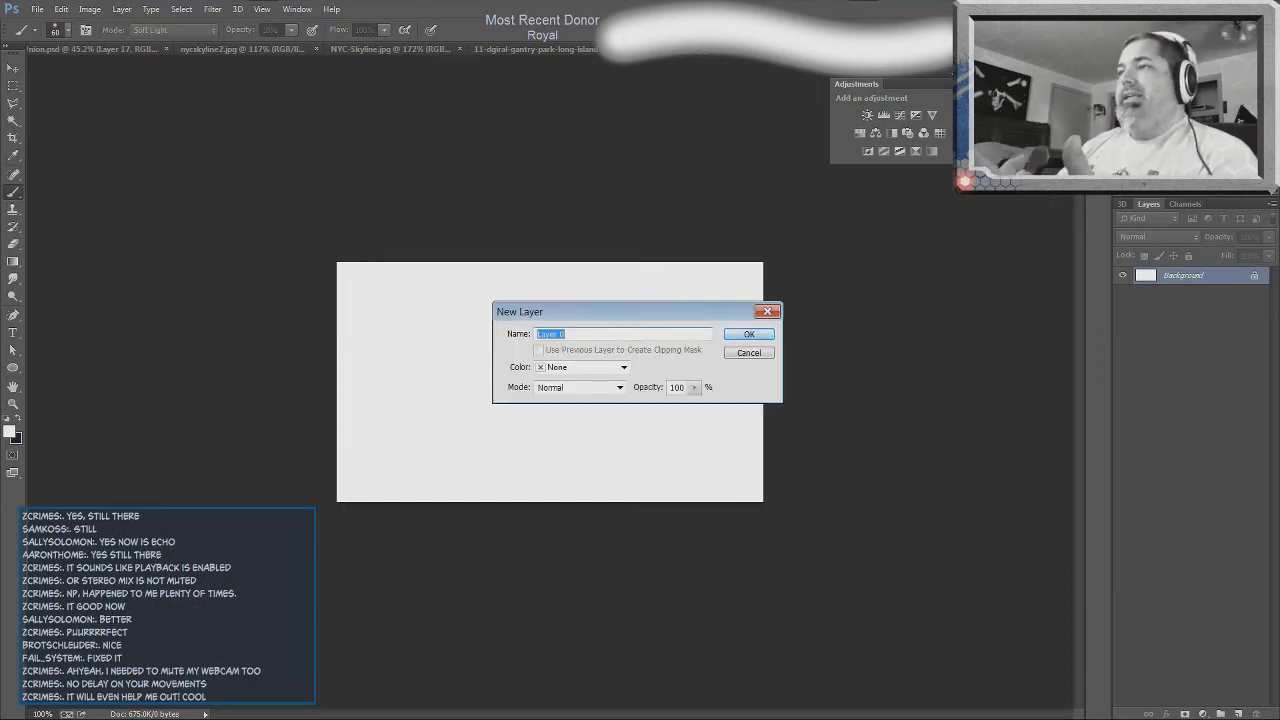
{"action": "left_click", "coordinate": [766, 334]}
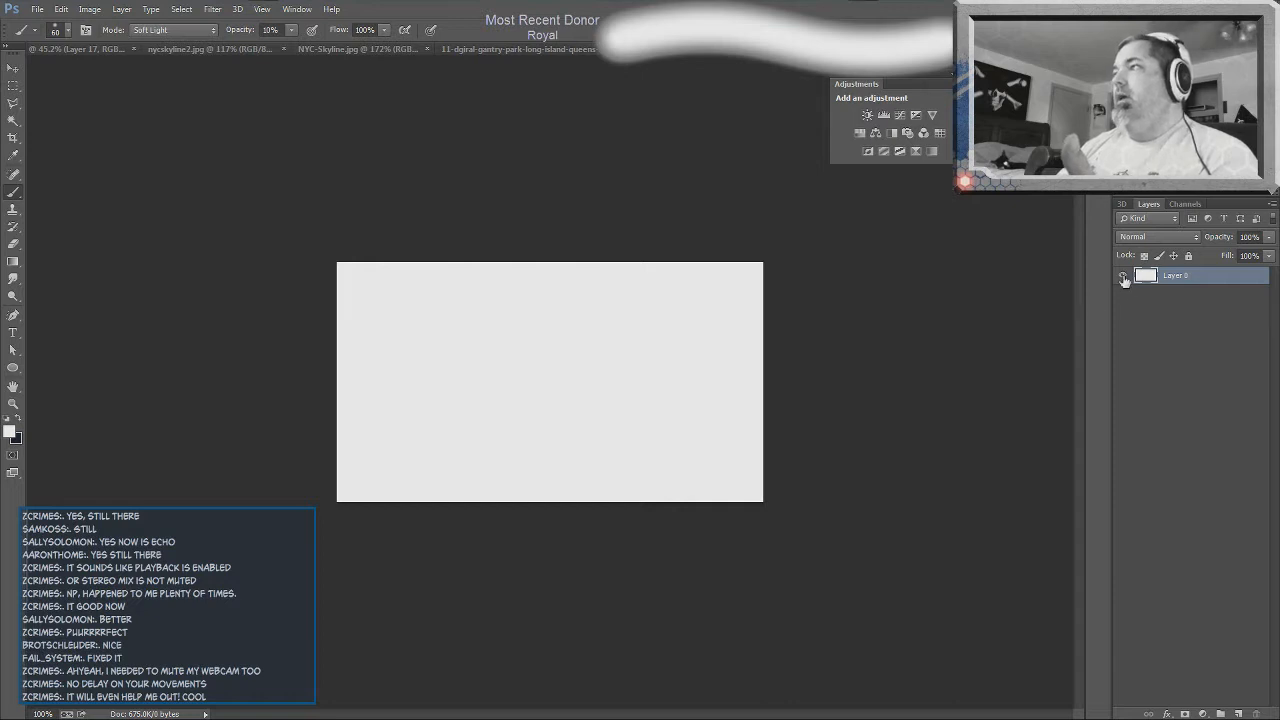
{"action": "left_click", "coordinate": [1123, 277]}
{"action": "left_click", "coordinate": [1123, 277]}
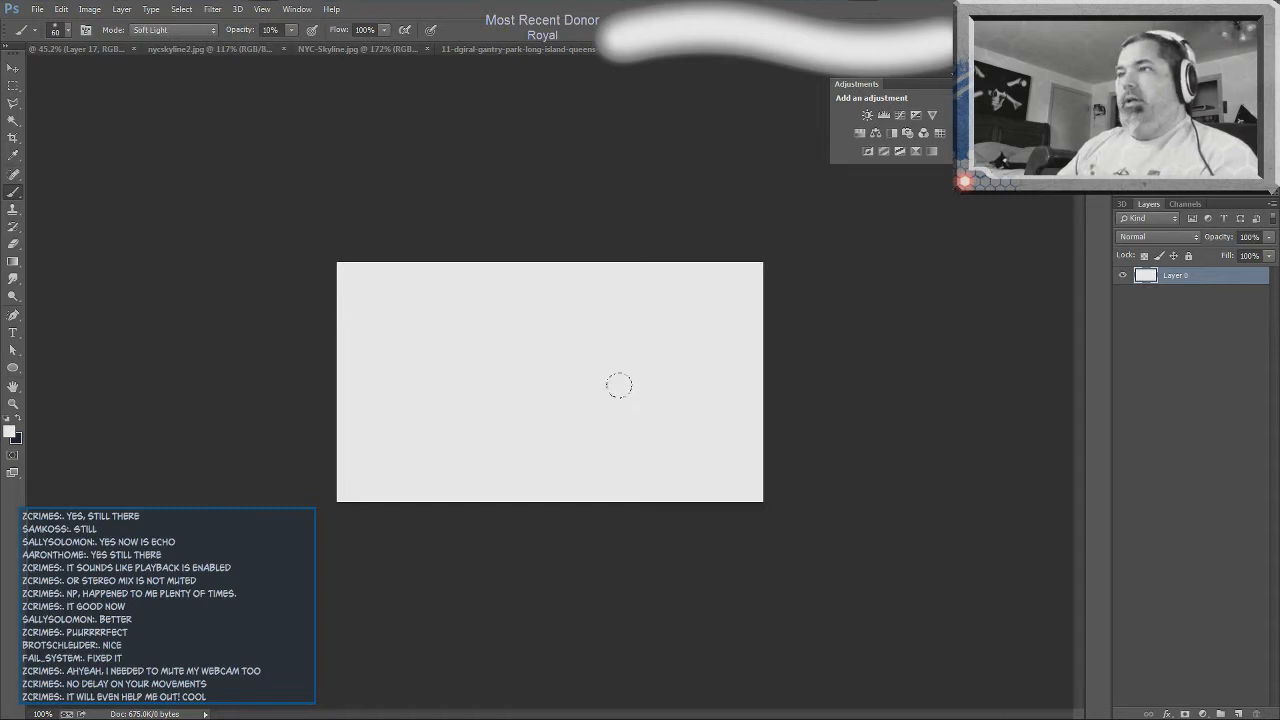
- Extend the canvas relative to its current size by 50 pixels in width and 50 pixels in height, anchored at the centre
{"action": "left_click", "coordinate": [90, 10]}
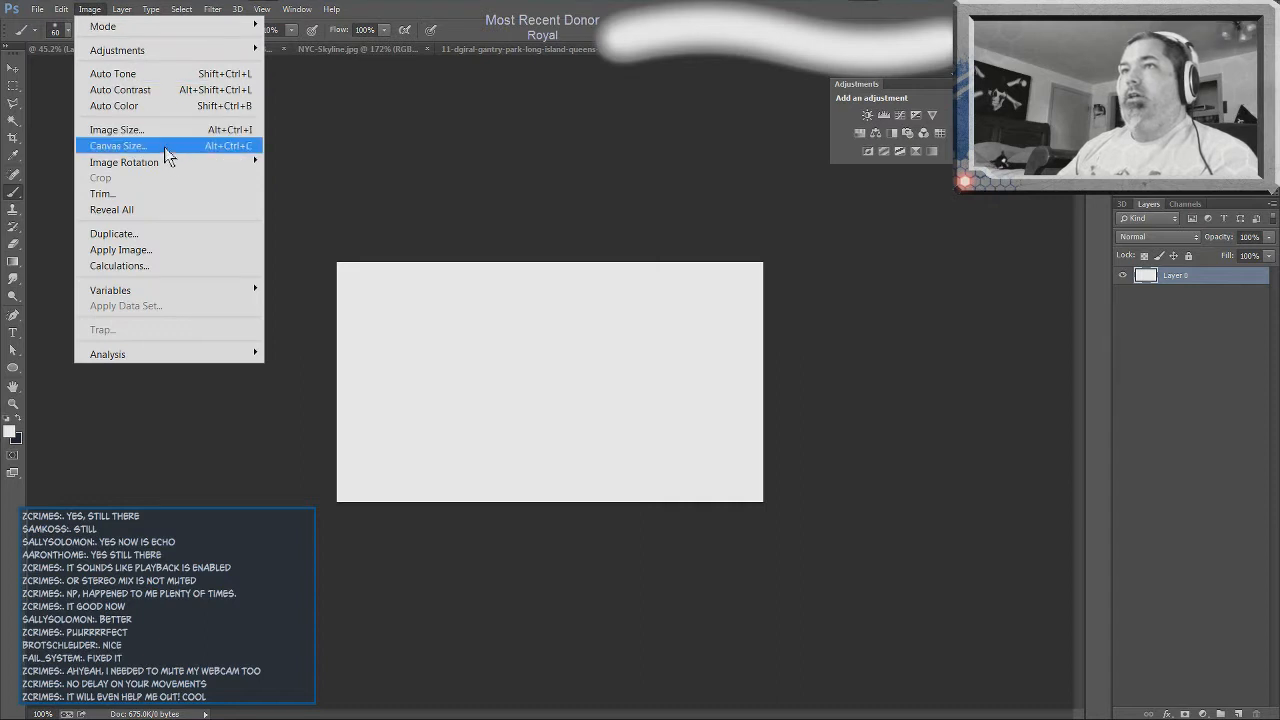
{"action": "left_click", "coordinate": [168, 160]}
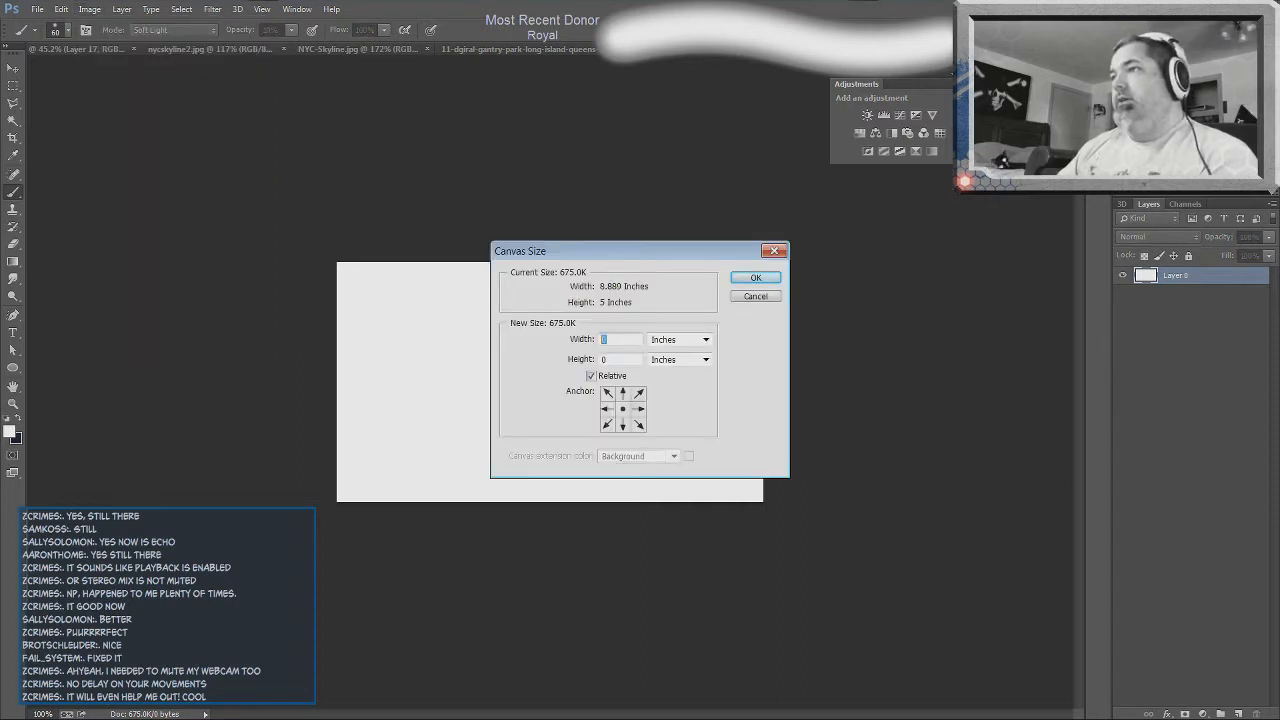
{"action": "left_click", "coordinate": [680, 339]}
{"action": "key", "text": "Up"}
{"action": "key", "text": "Up"}
{"action": "key", "text": "Up"}
{"action": "key", "text": "Up"}
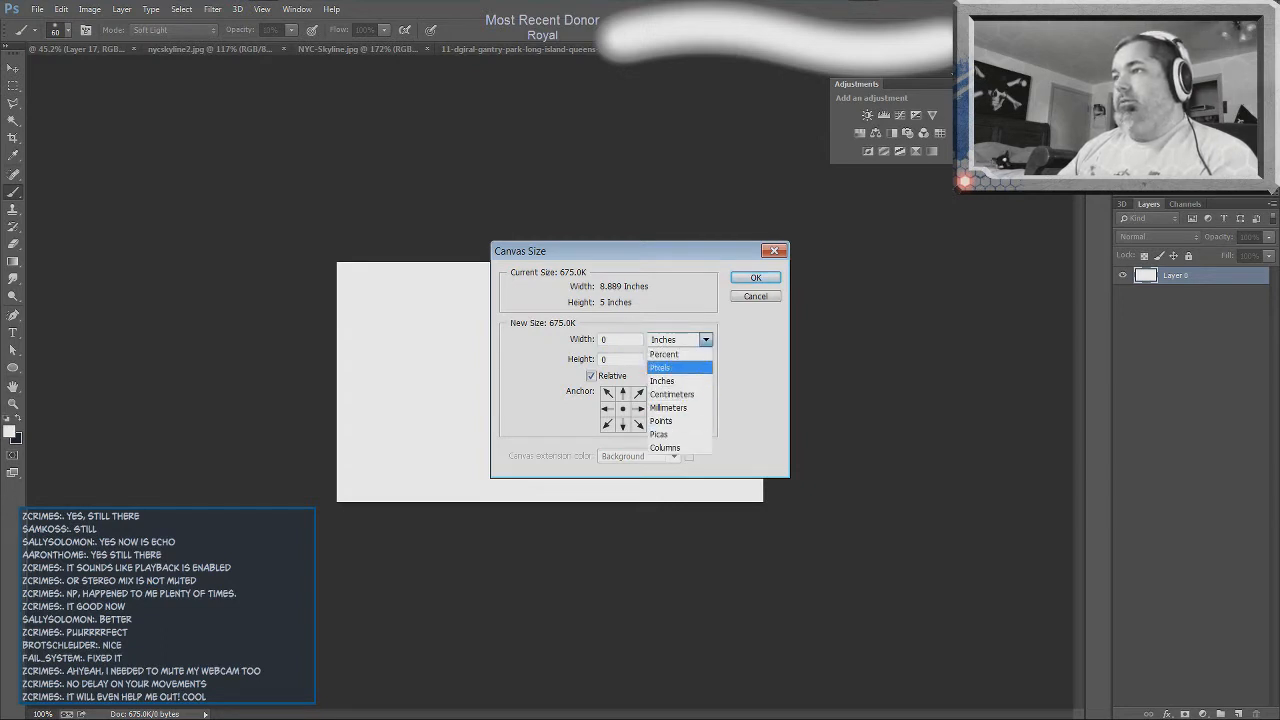
{"action": "key", "text": "Return"}
{"action": "type", "text": "50"}
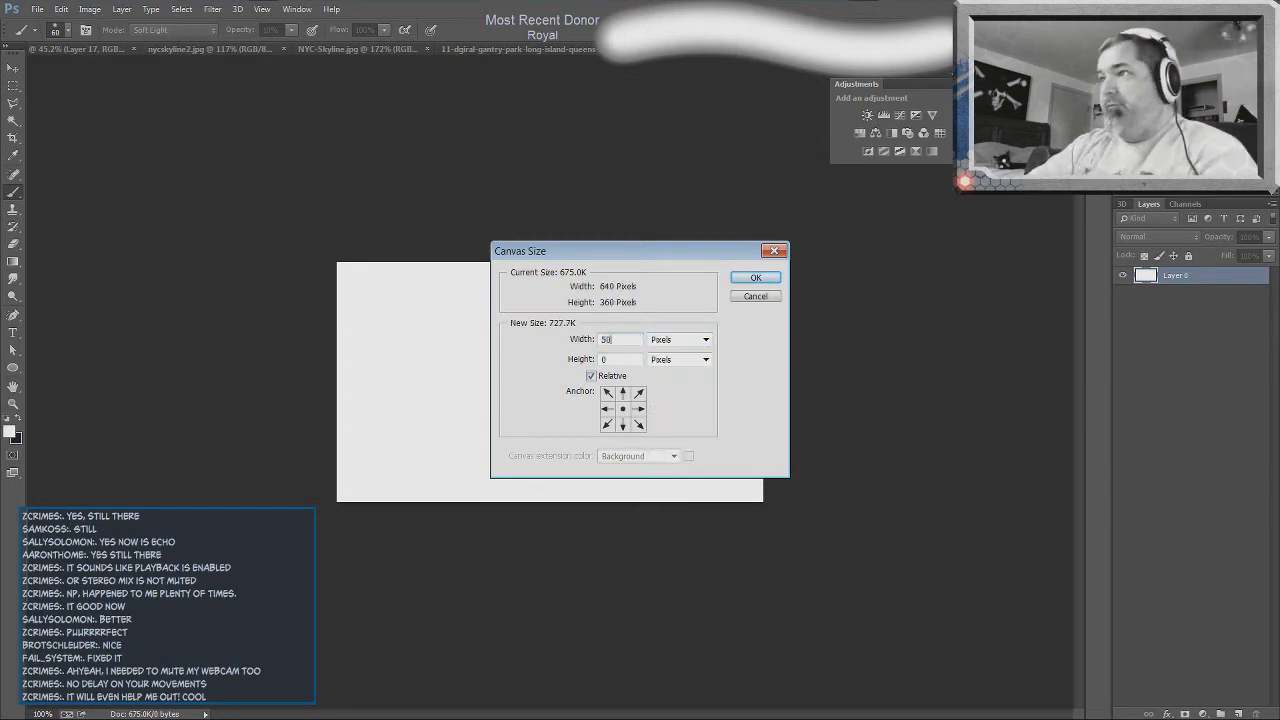
{"action": "key", "text": "Tab"}
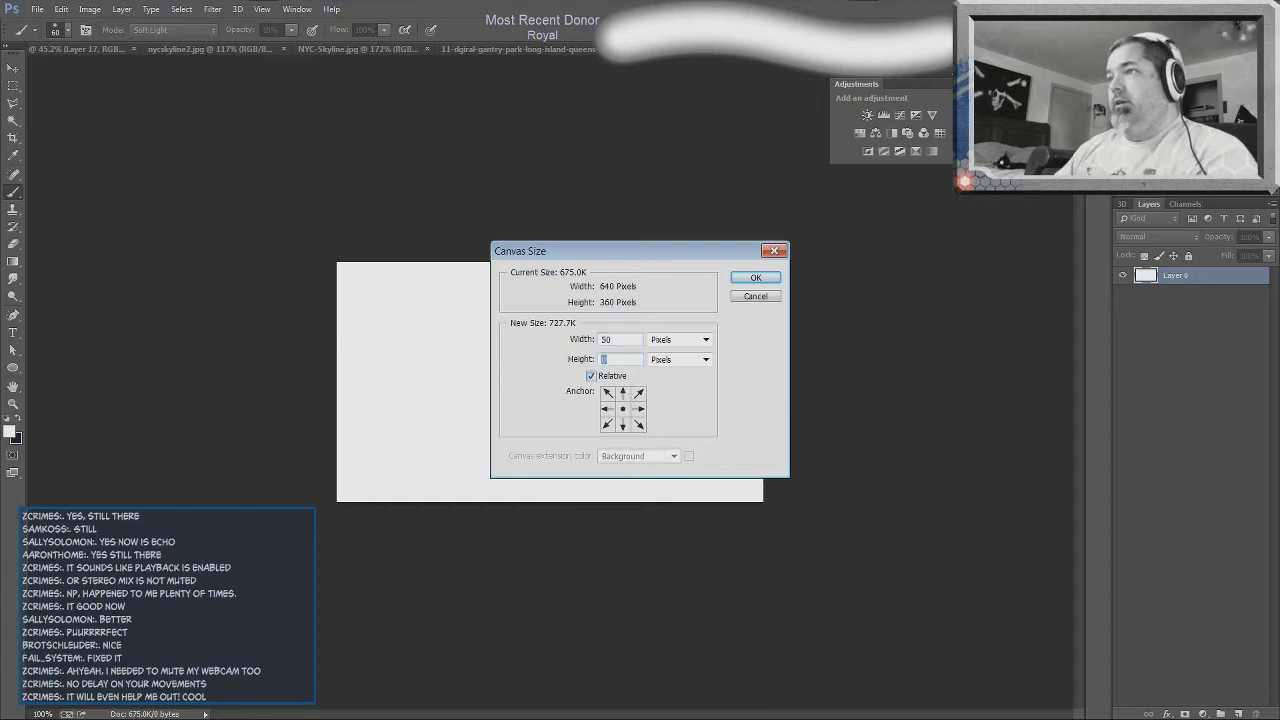
{"action": "type", "text": "50"}
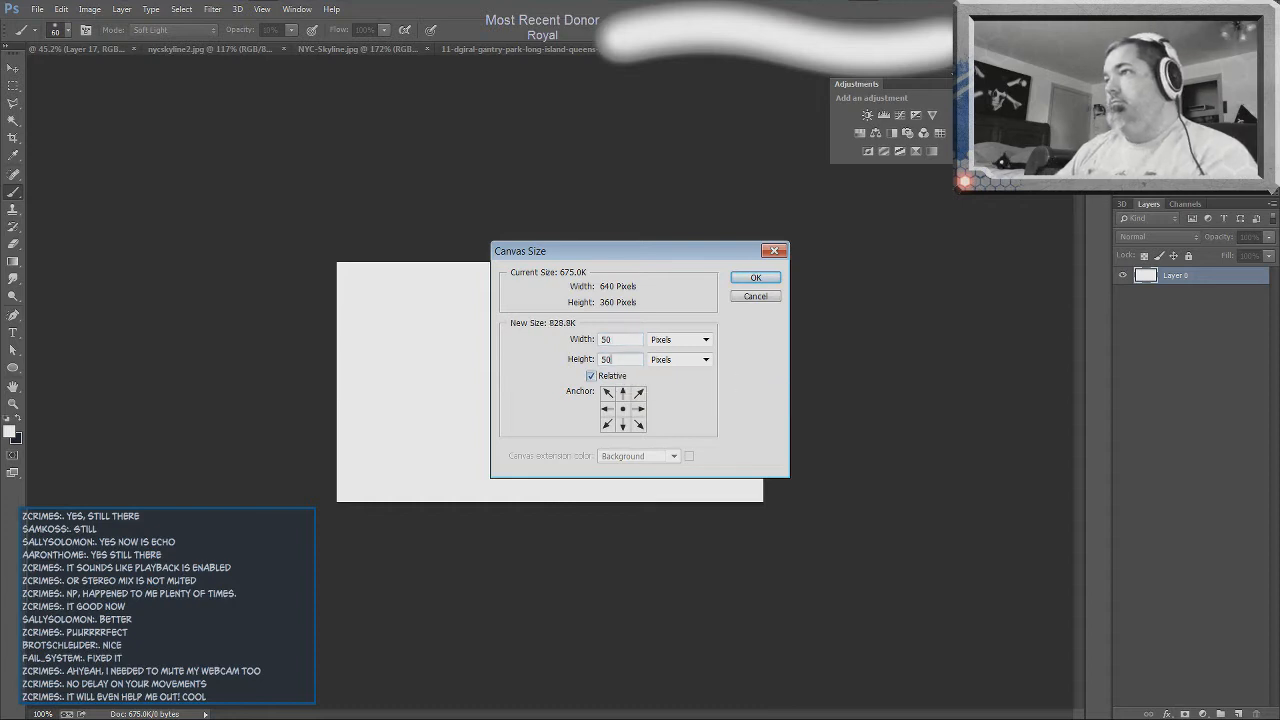
{"action": "left_click", "coordinate": [756, 278]}
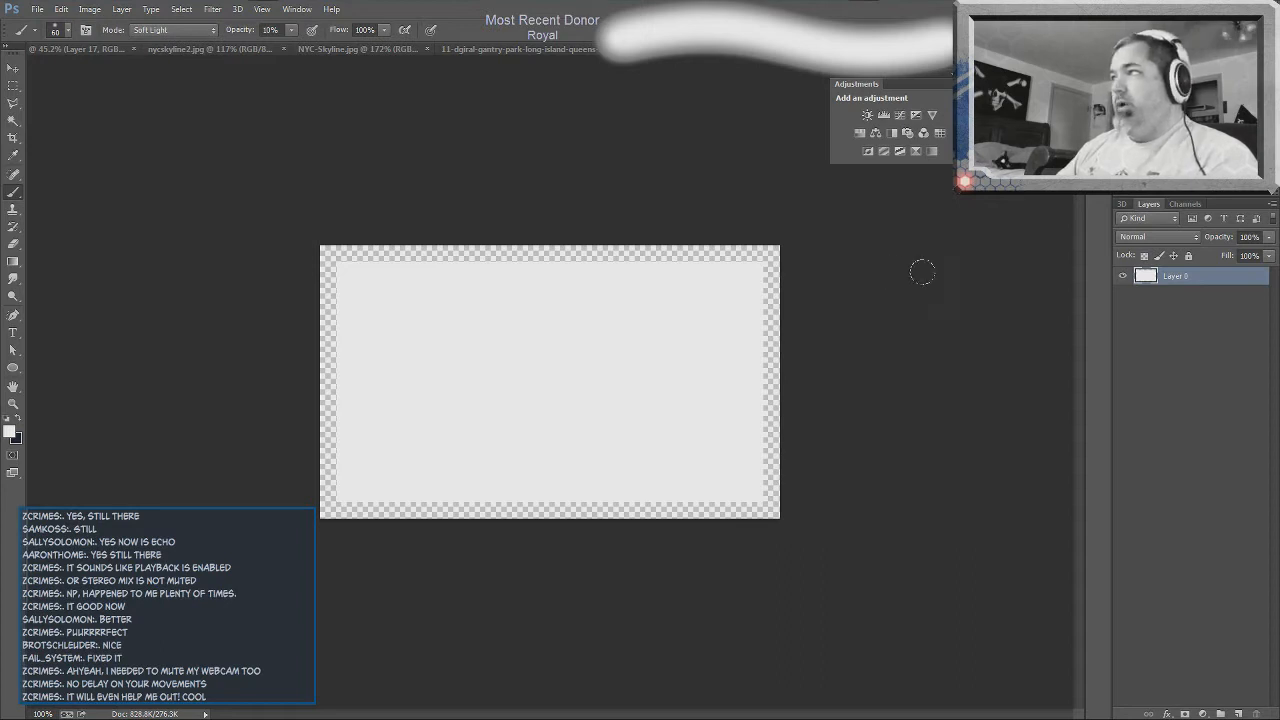
- Add a new empty layer above Layer 0
{"action": "key", "text": "ctrl+shift+n"}
{"action": "key", "text": "Return"}
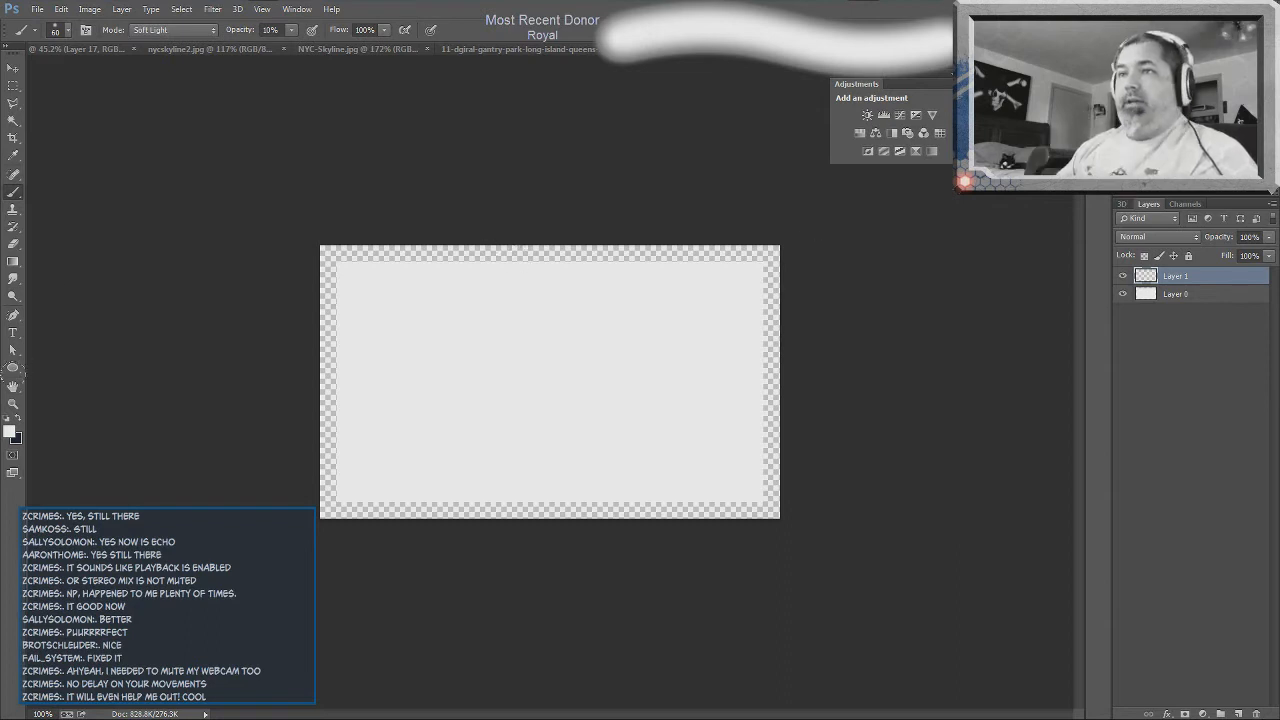
- Fill the white rectangle on Layer 0 with the dark navy swatch colour using the Paint Bucket
{"action": "left_click", "coordinate": [19, 424]}
{"action": "left_click_drag", "start_coordinate": [13, 261], "coordinate": [45, 272]}
{"action": "left_click", "coordinate": [574, 436]}
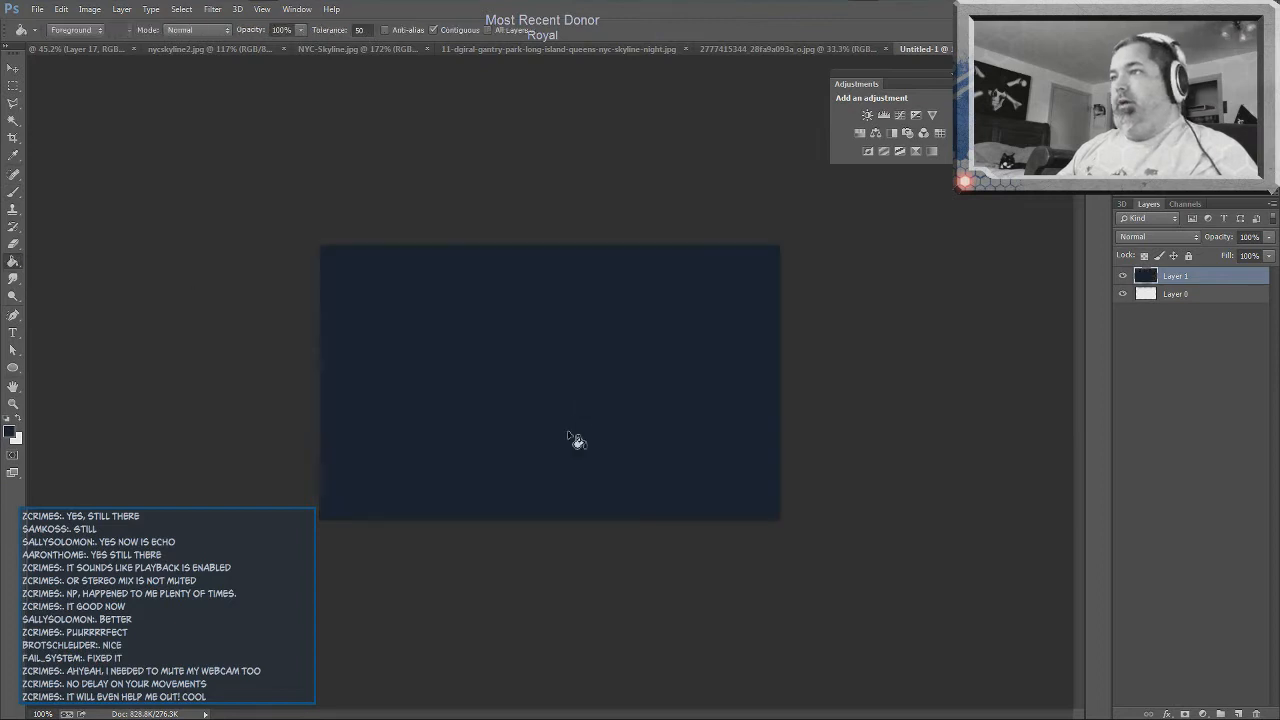
{"action": "key", "text": "ctrl+z"}
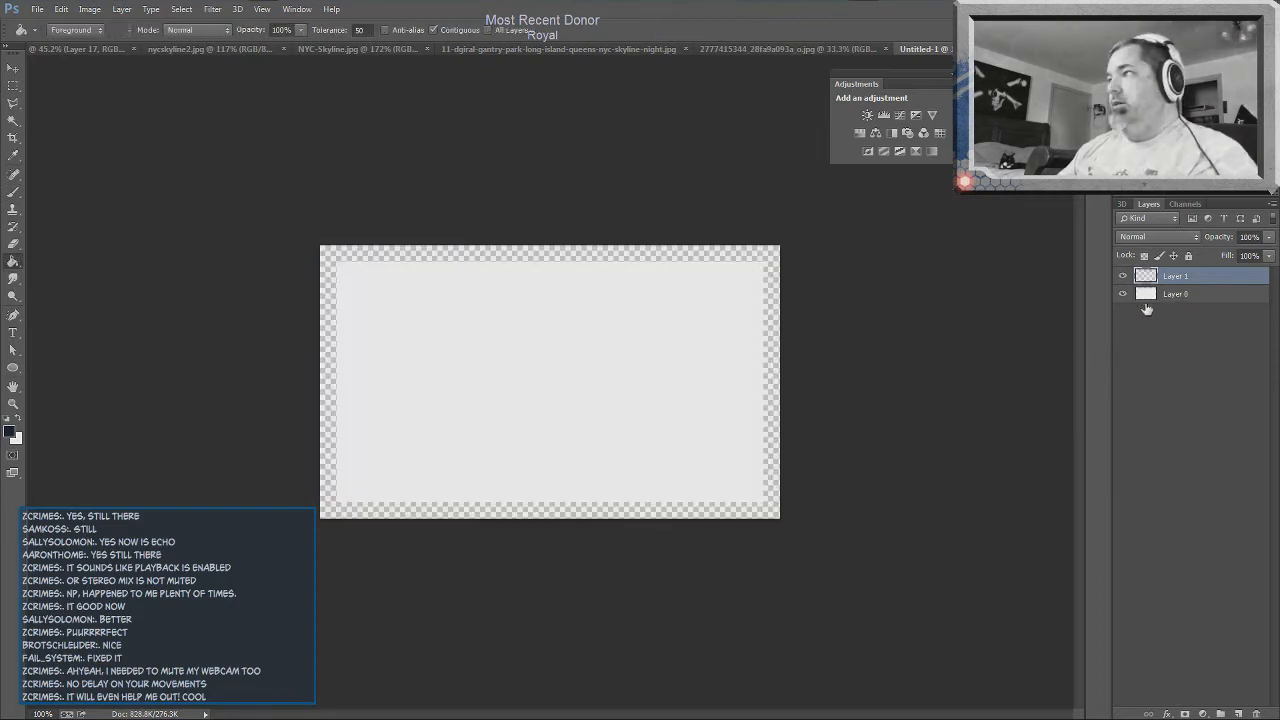
{"action": "left_click", "coordinate": [1175, 294]}
{"action": "left_click", "coordinate": [648, 415]}
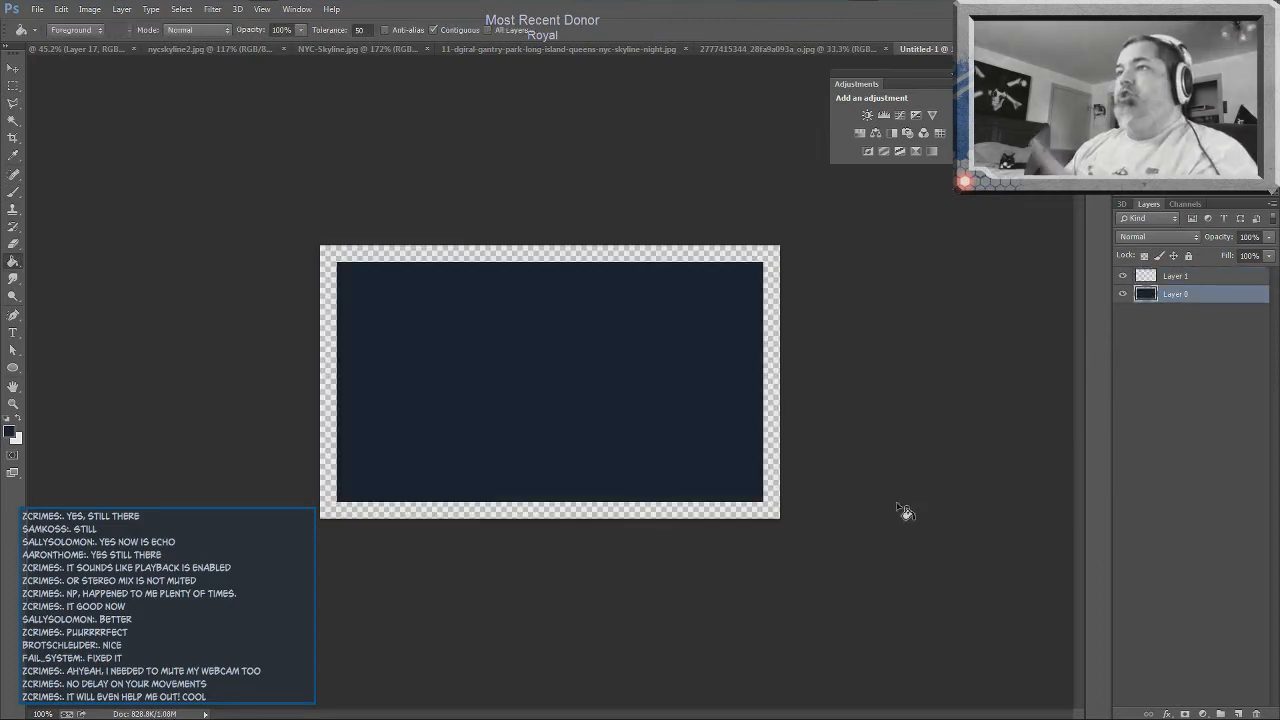
- Select the transparent border around the navy rectangle on Layer 0 with the Magic Wand
{"action": "left_click", "coordinate": [1168, 282]}
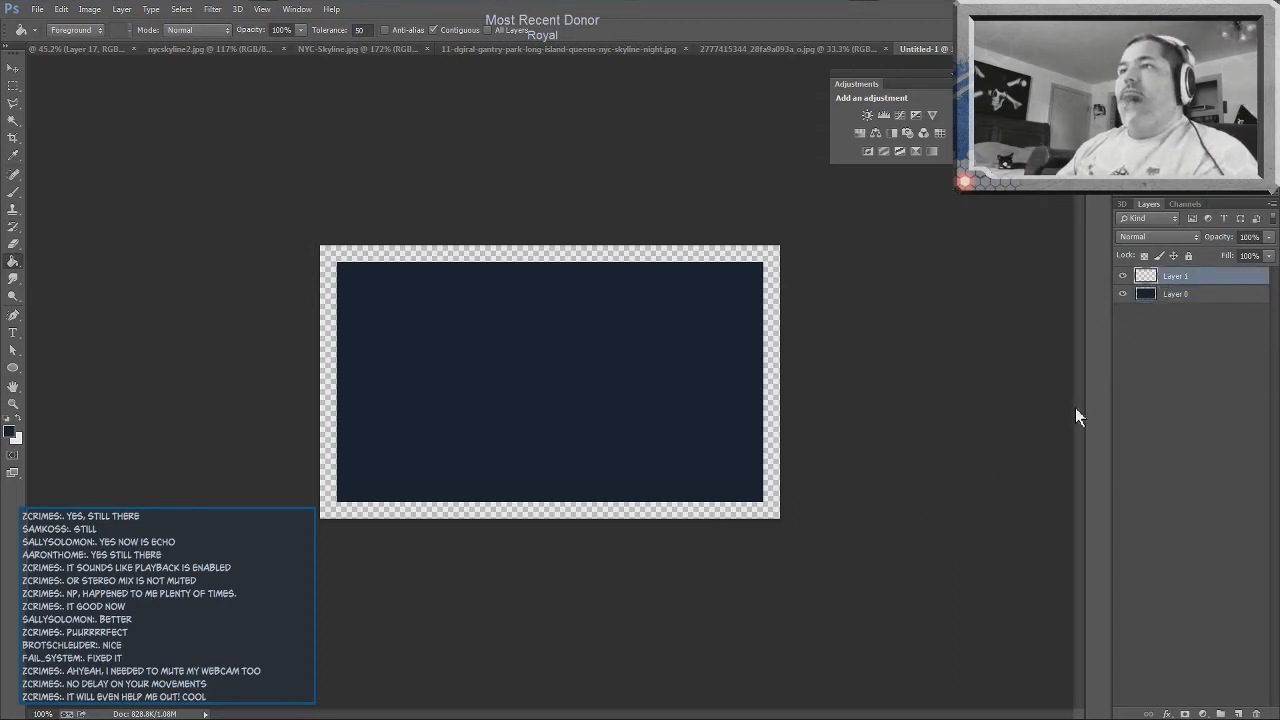
{"action": "left_click", "coordinate": [1123, 295]}
{"action": "left_click", "coordinate": [1123, 295]}
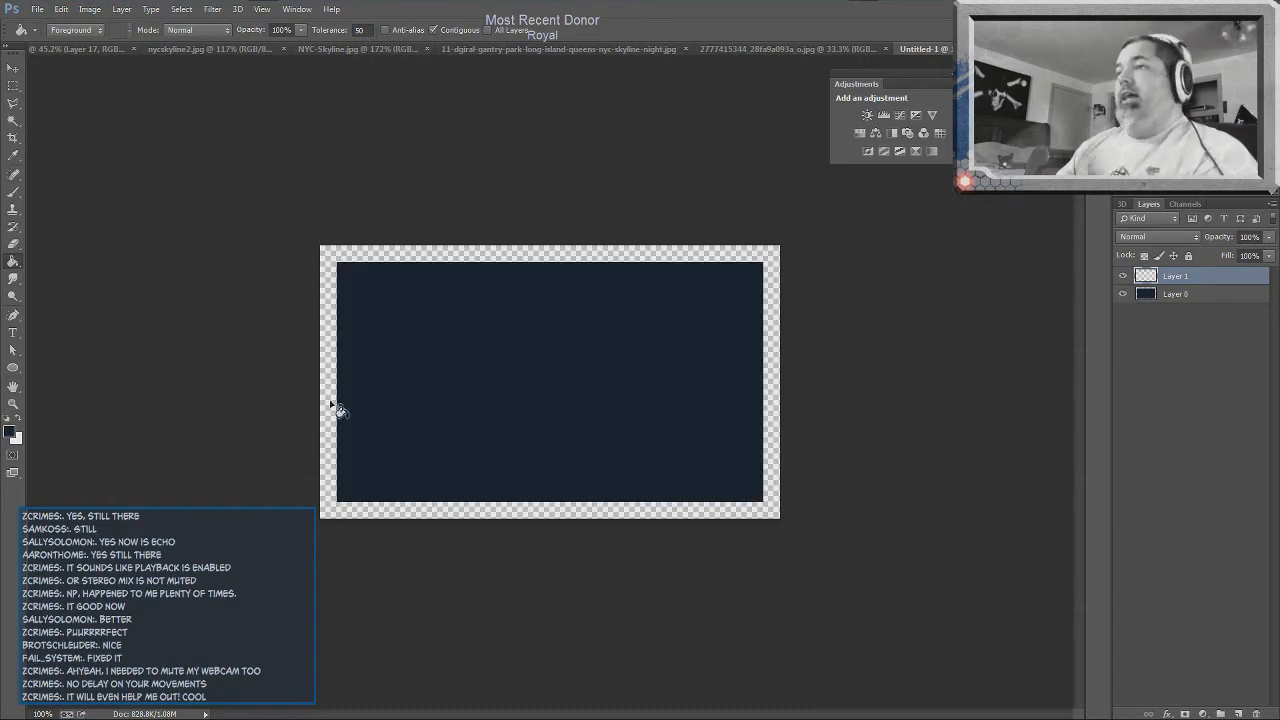
{"action": "key", "text": "w"}
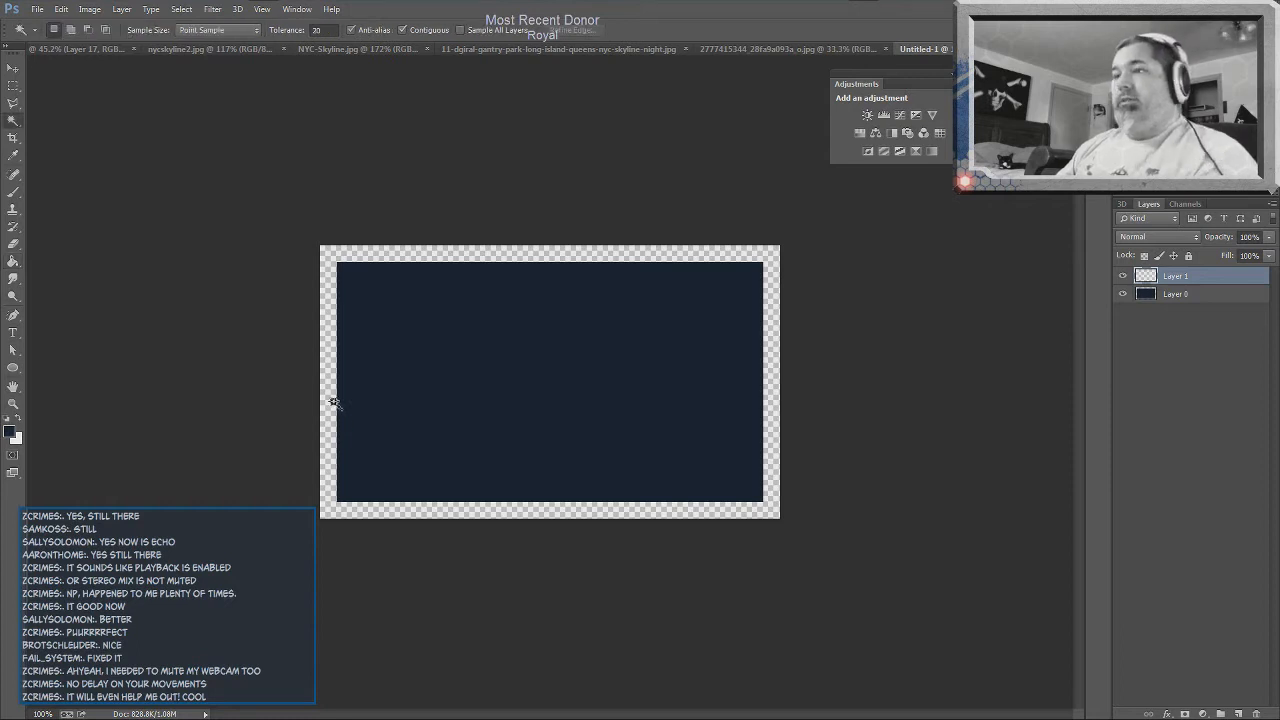
{"action": "left_click", "coordinate": [1213, 297]}
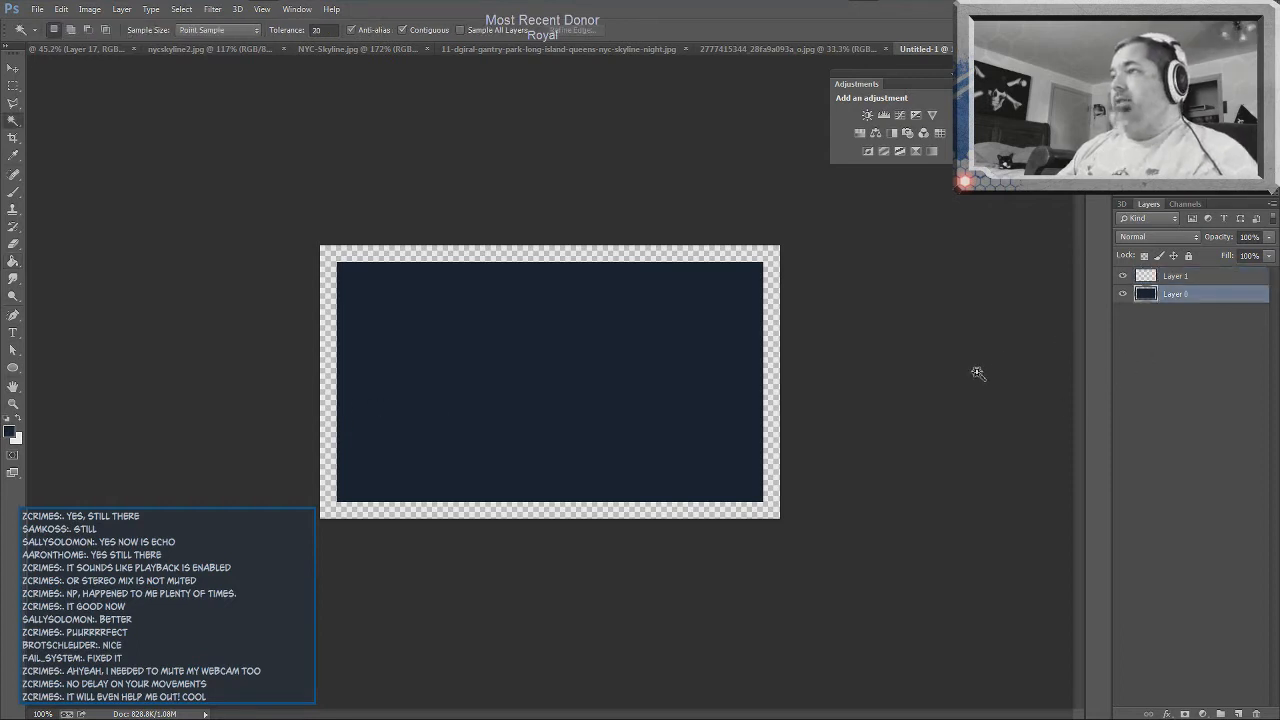
{"action": "left_click", "coordinate": [778, 414]}
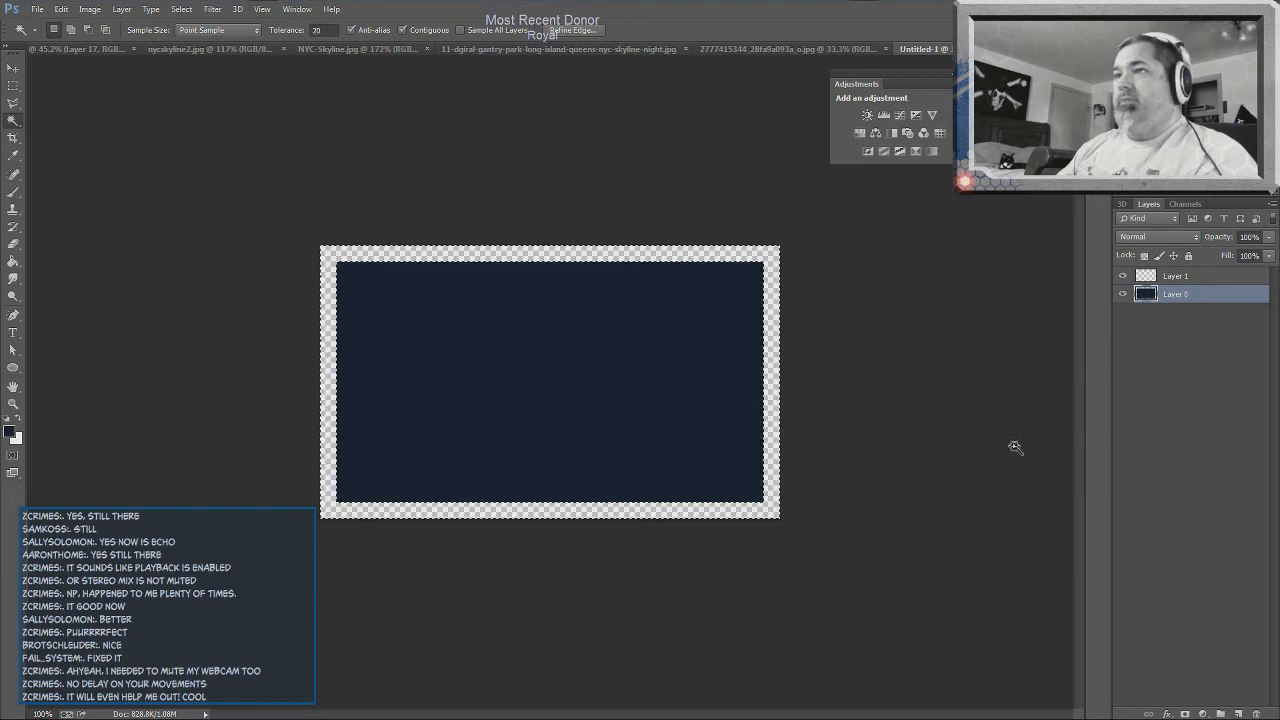
- Fill the selected border area on Layer 1 with a red foreground colour using the Paint Bucket
{"action": "left_click", "coordinate": [1180, 277]}
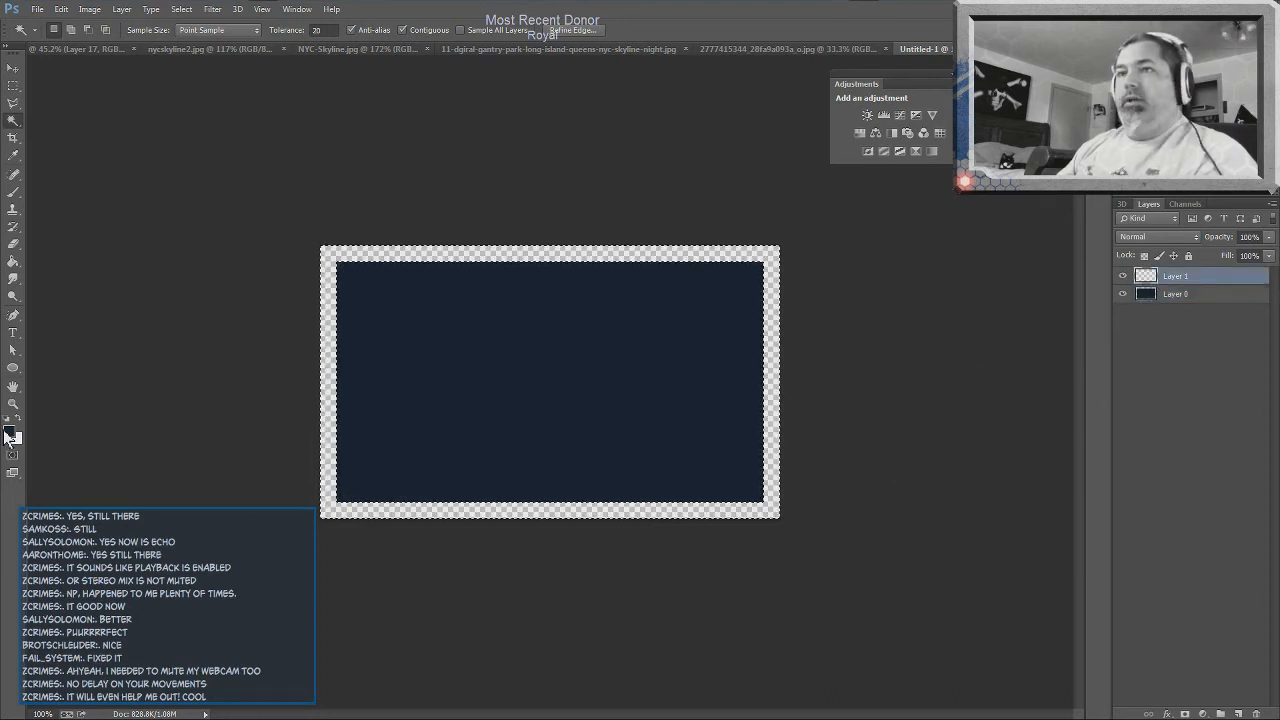
{"action": "left_click", "coordinate": [688, 289]}
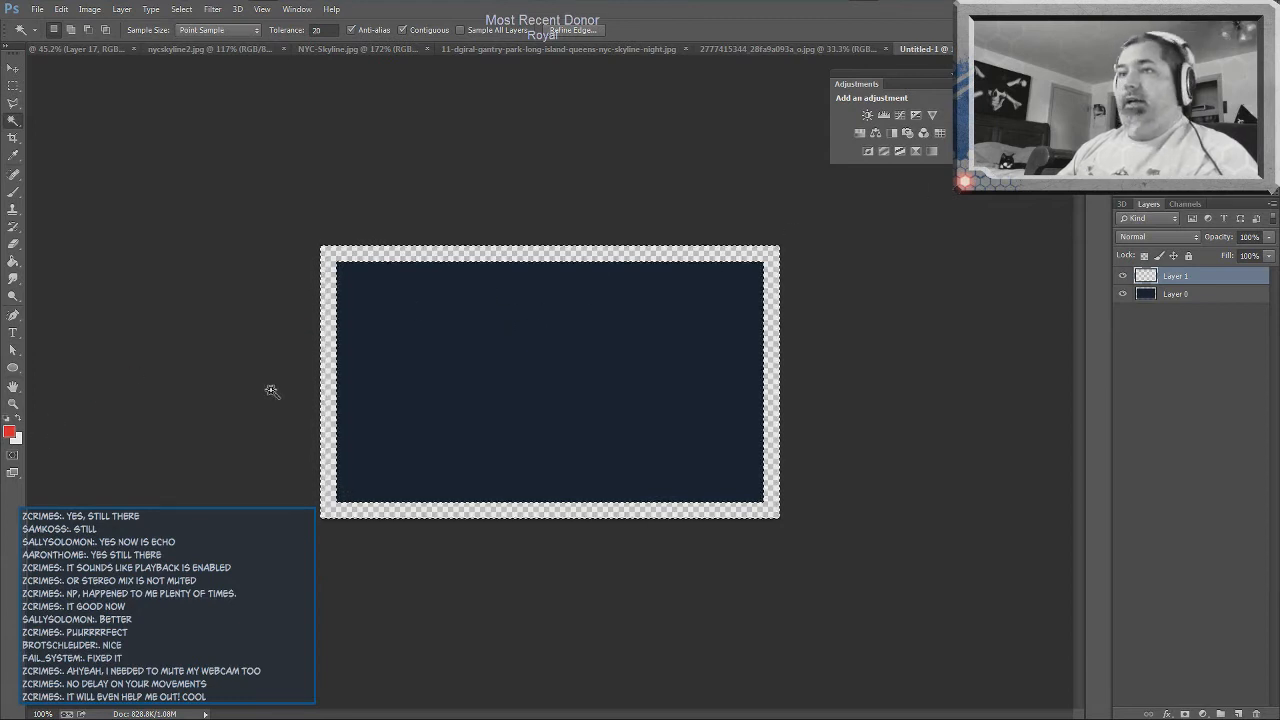
{"action": "key", "text": "g"}
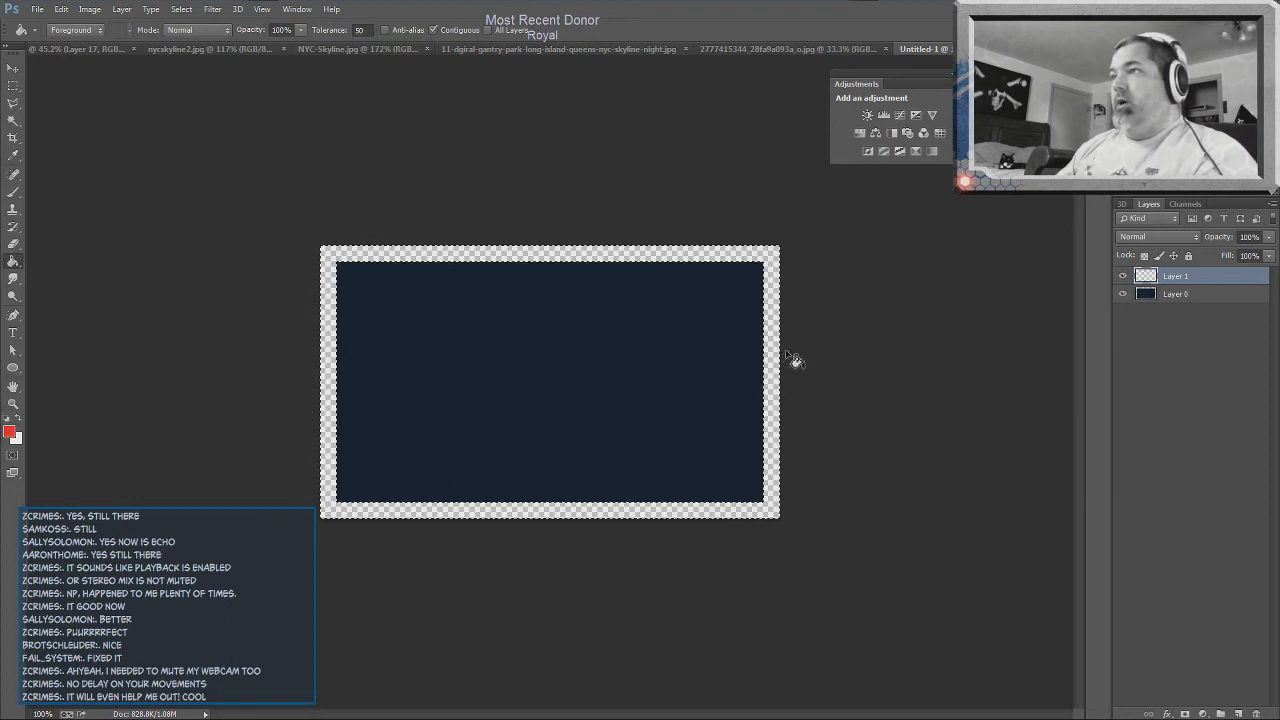
{"action": "left_click", "coordinate": [776, 368]}
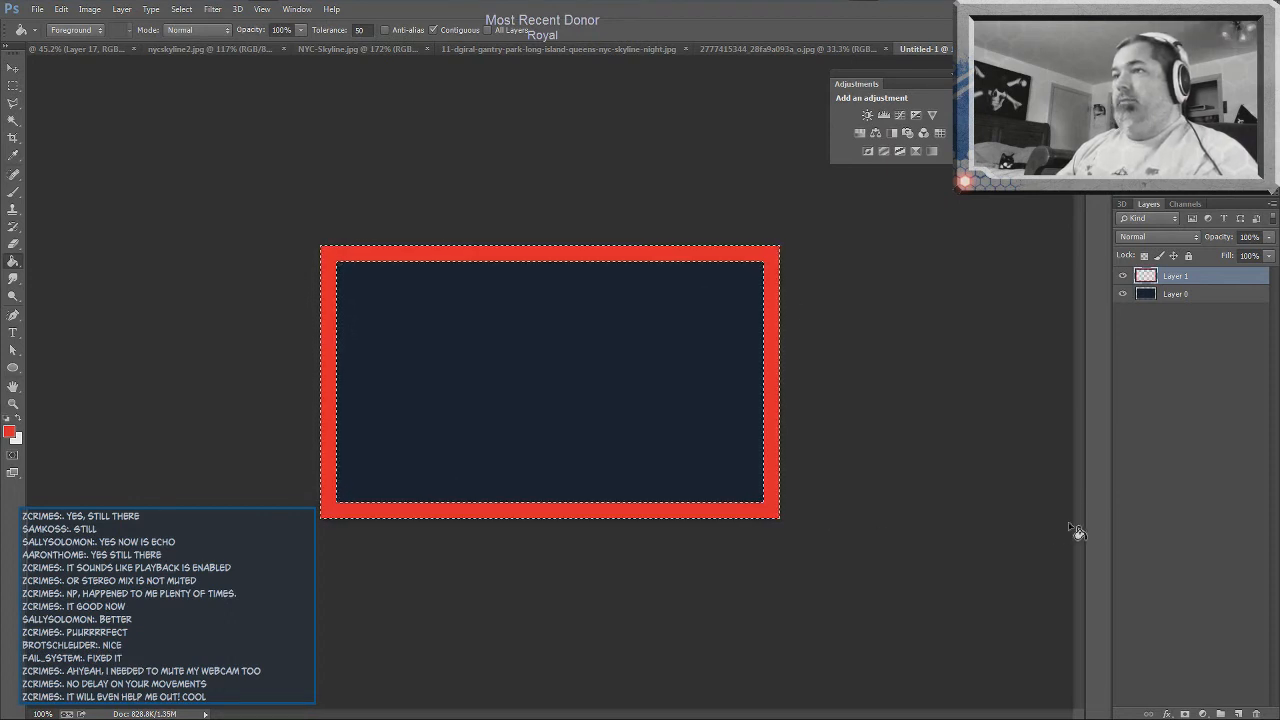
- Apply a Bevel & Emboss style to the red frame on Layer 1, using Inner Bevel, the Chisel Hard technique and a size of about 7 px
{"action": "right_click", "coordinate": [1195, 278]}
{"action": "left_click", "coordinate": [900, 125]}
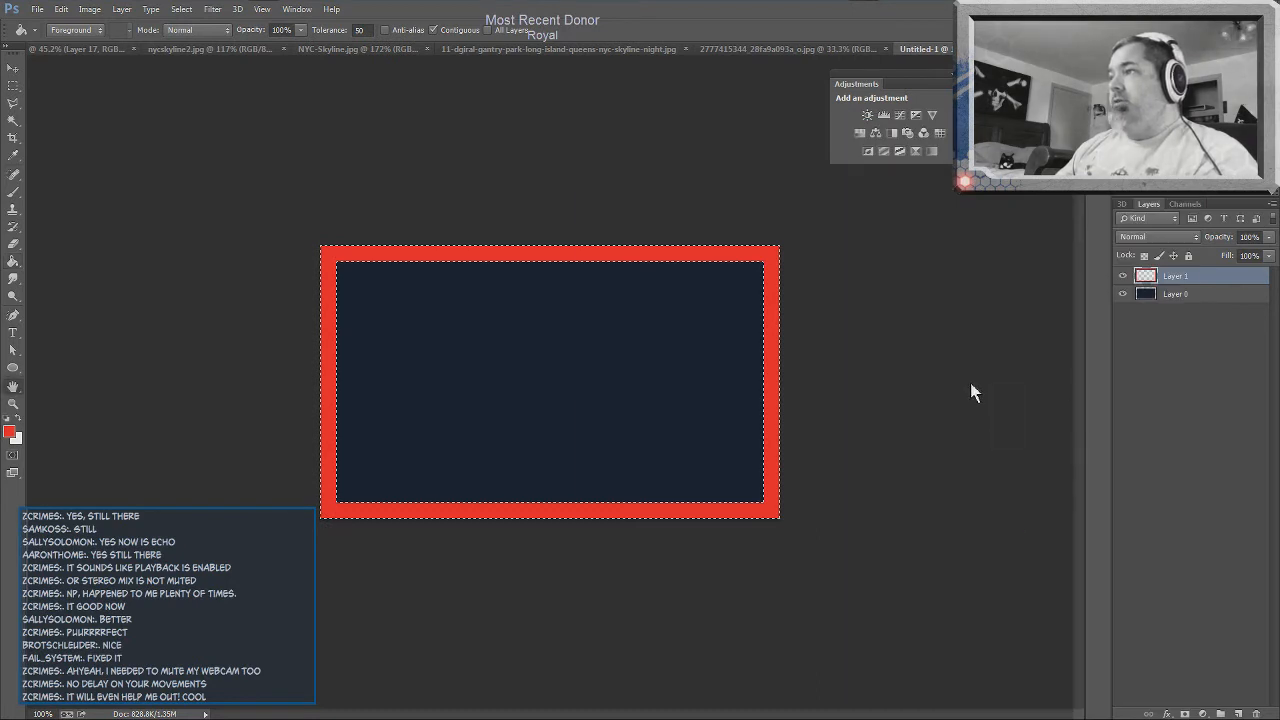
{"action": "left_click", "coordinate": [631, 259]}
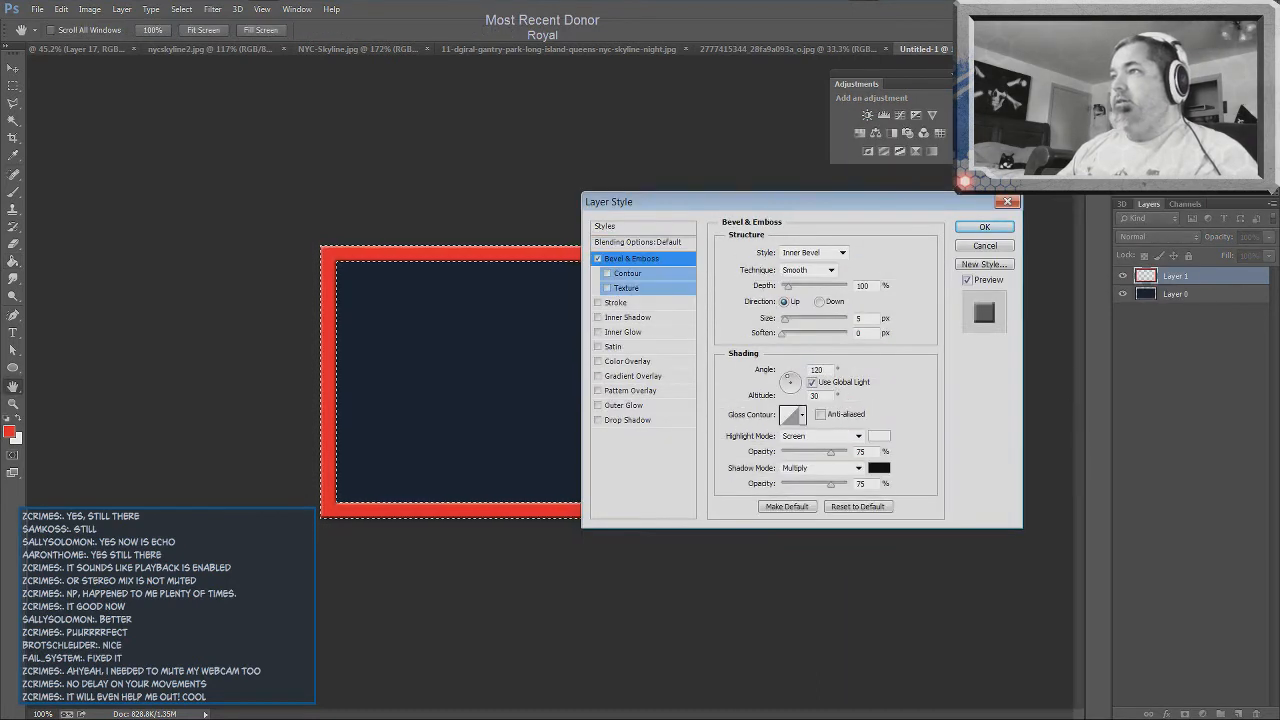
{"action": "left_click_drag", "start_coordinate": [785, 319], "coordinate": [790, 319]}
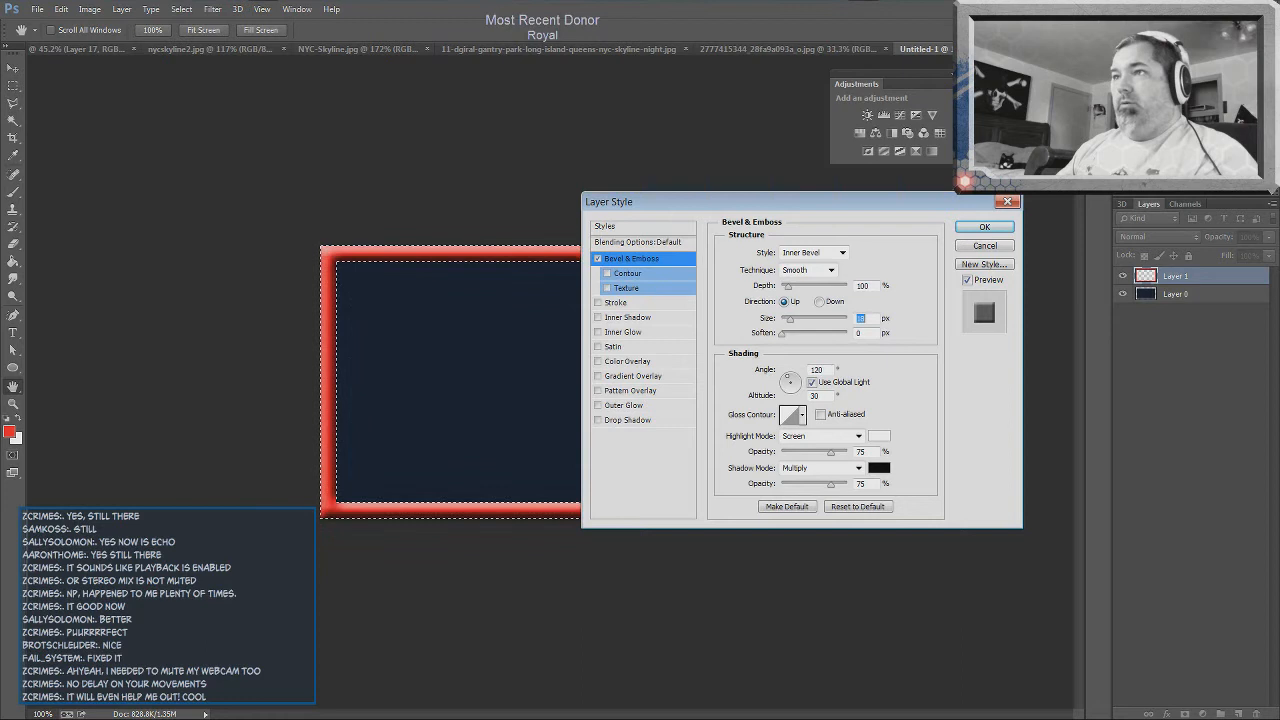
{"action": "left_click", "coordinate": [830, 270]}
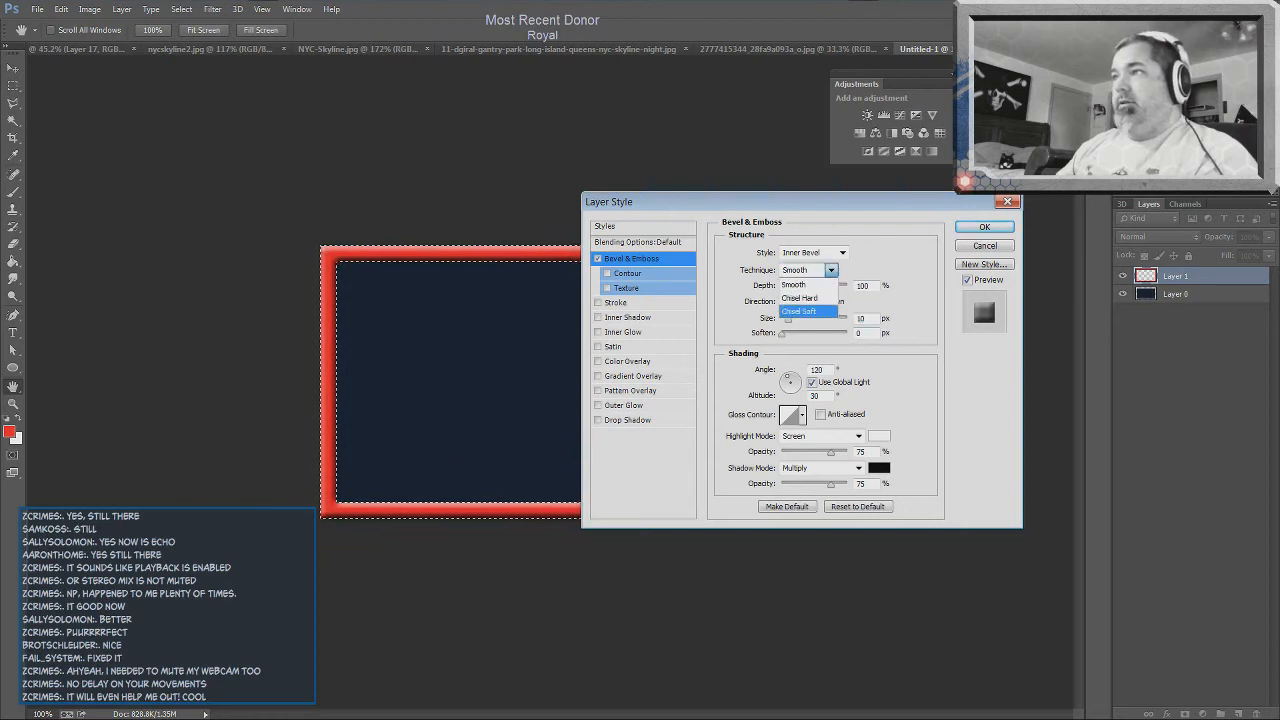
{"action": "left_click", "coordinate": [800, 298]}
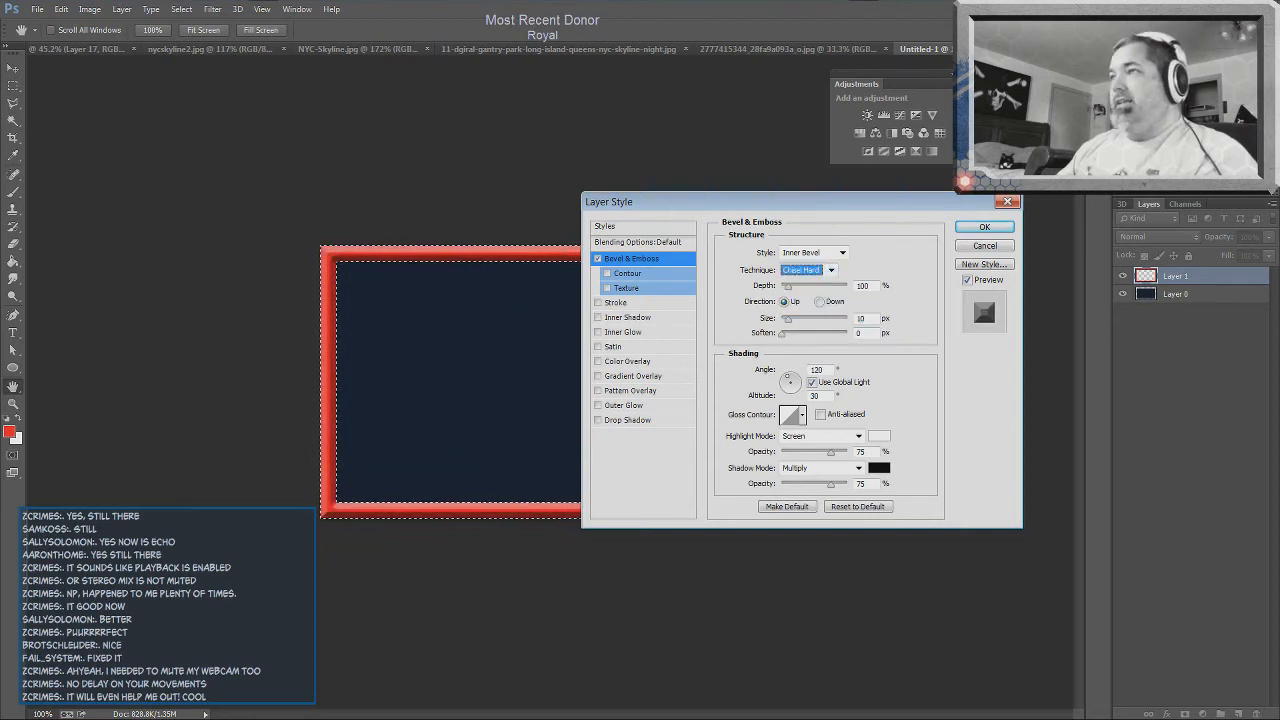
{"action": "left_click_drag", "start_coordinate": [788, 319], "coordinate": [786, 319]}
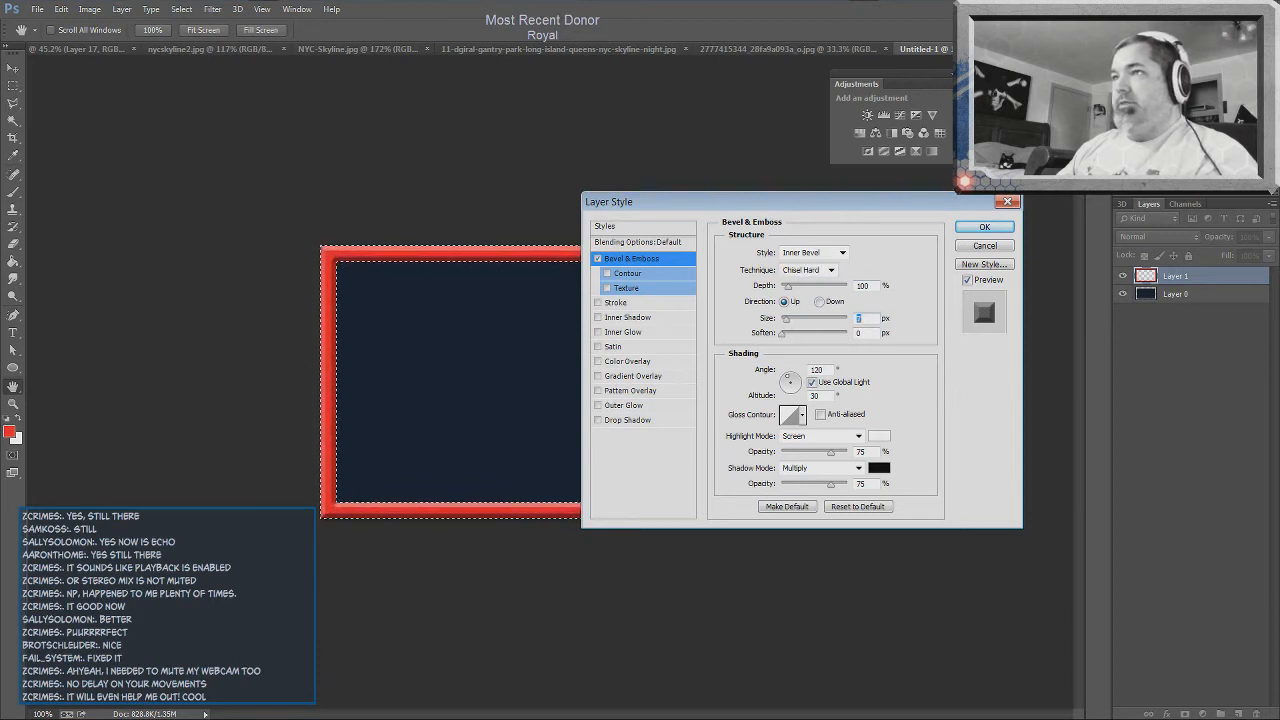
{"action": "key", "text": "Return"}
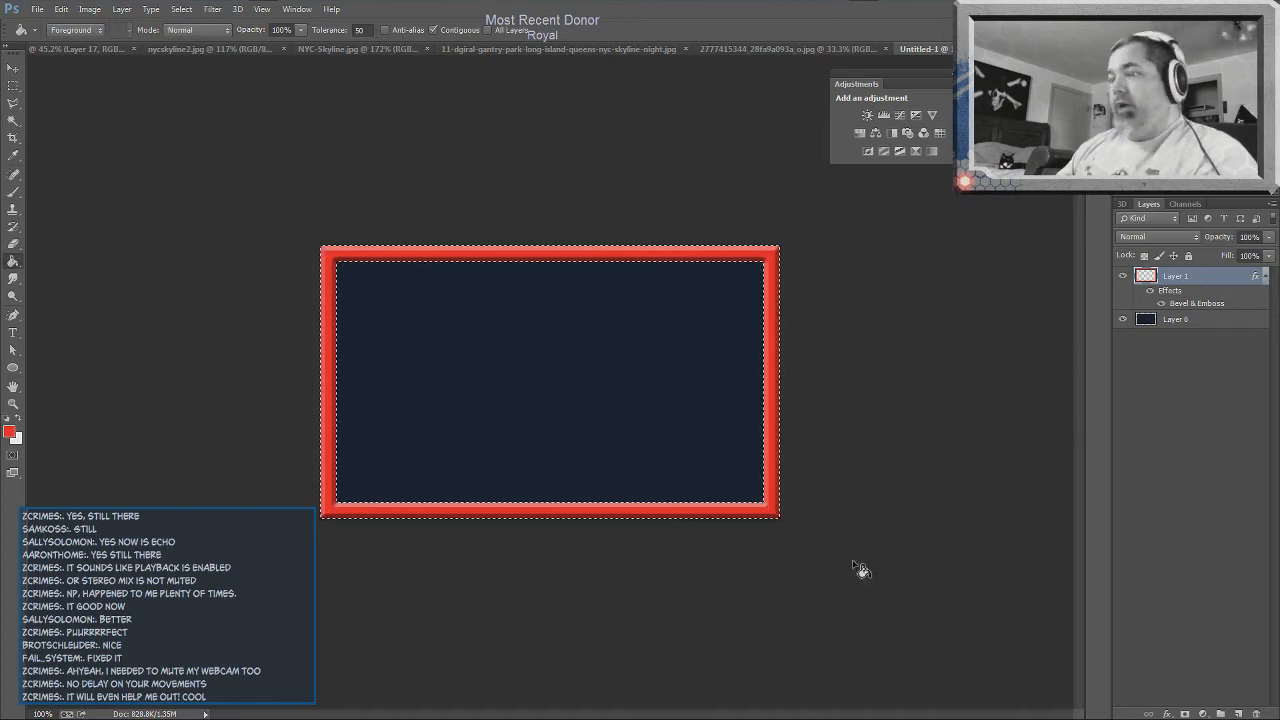
- Clear the selection around the red frame and open the ConcreteDirty0282 texture image
{"action": "key", "text": "ctrl+d"}
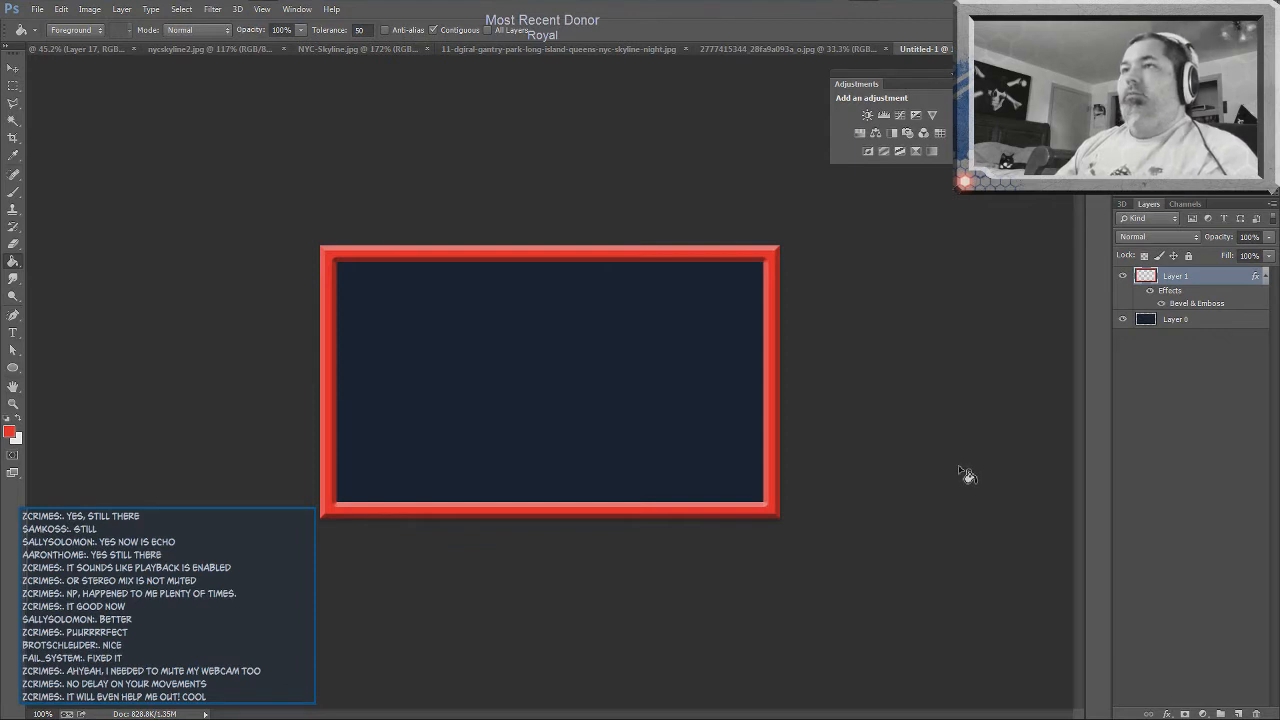
{"action": "left_click", "coordinate": [36, 10]}
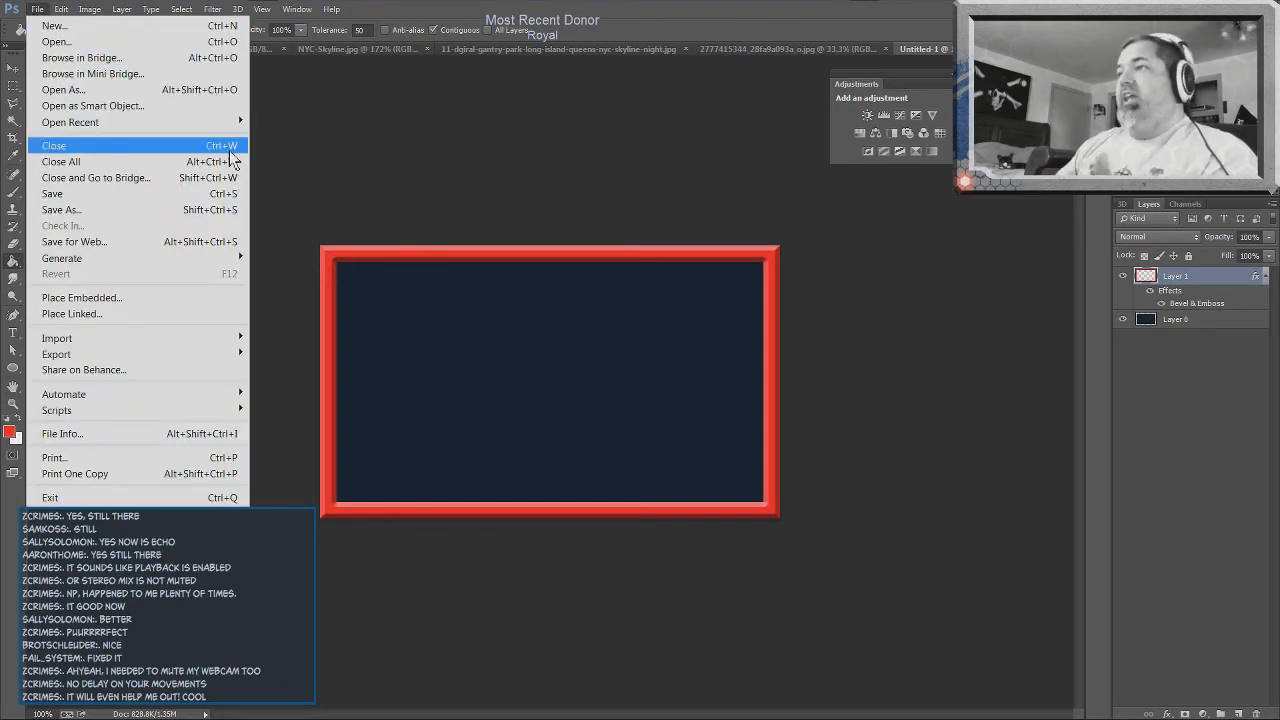
{"action": "mouse_move", "coordinate": [222, 122]}
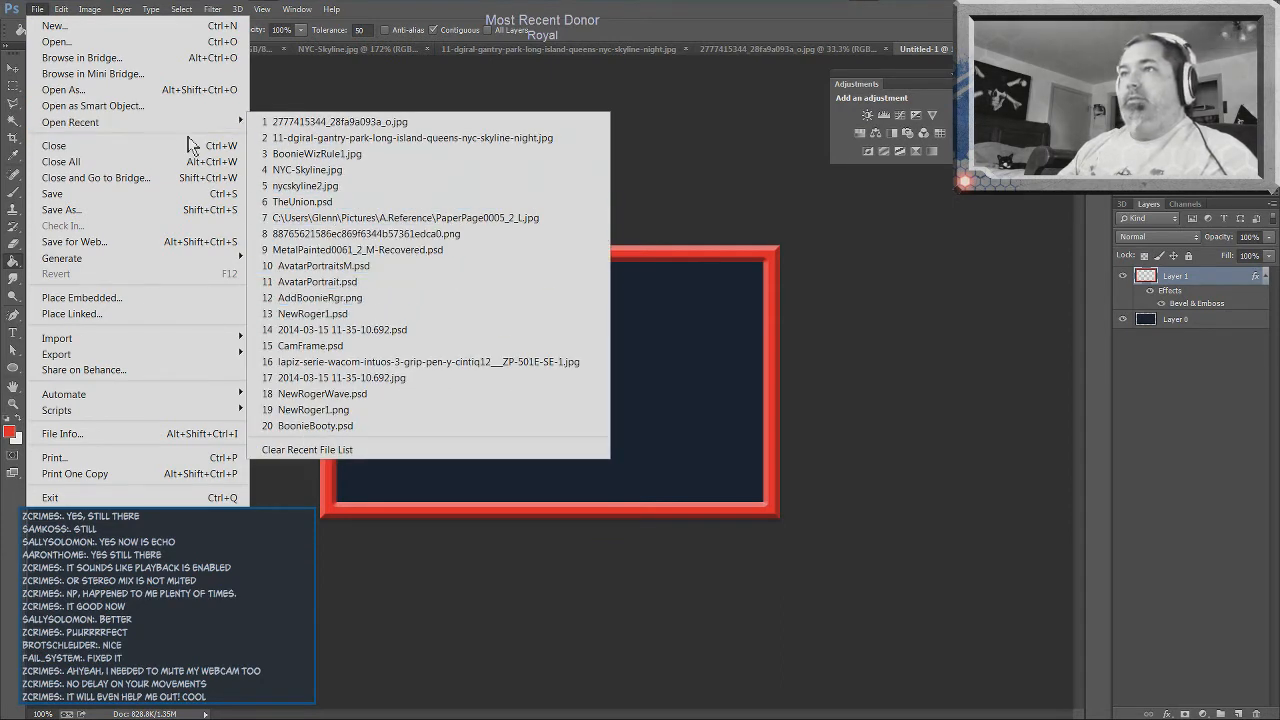
{"action": "left_click", "coordinate": [83, 44]}
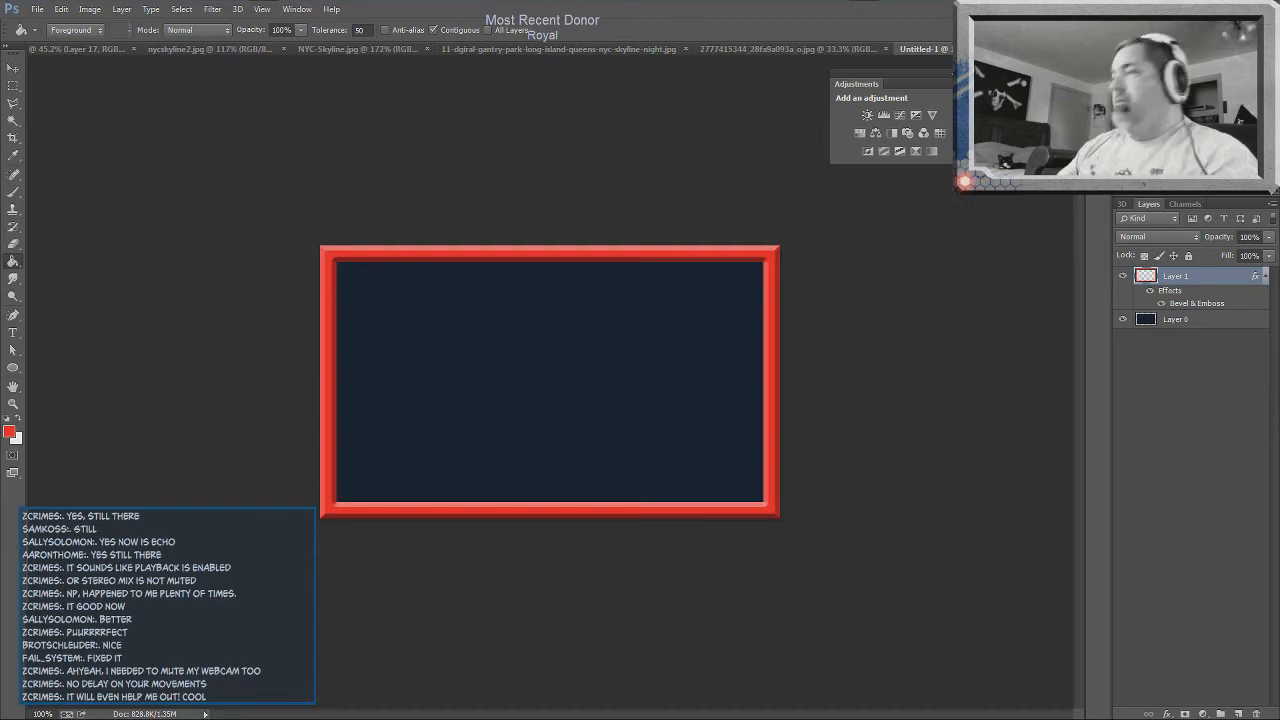
{"action": "left_click_drag", "start_coordinate": [1155, 330], "coordinate": [955, 283]}
- Copy a rectangular area of the concrete texture with the Rectangular Marquee and paste it into Untitled-1 above the red frame
{"action": "left_click", "coordinate": [13, 86]}
{"action": "left_click_drag", "start_coordinate": [328, 192], "coordinate": [632, 405]}
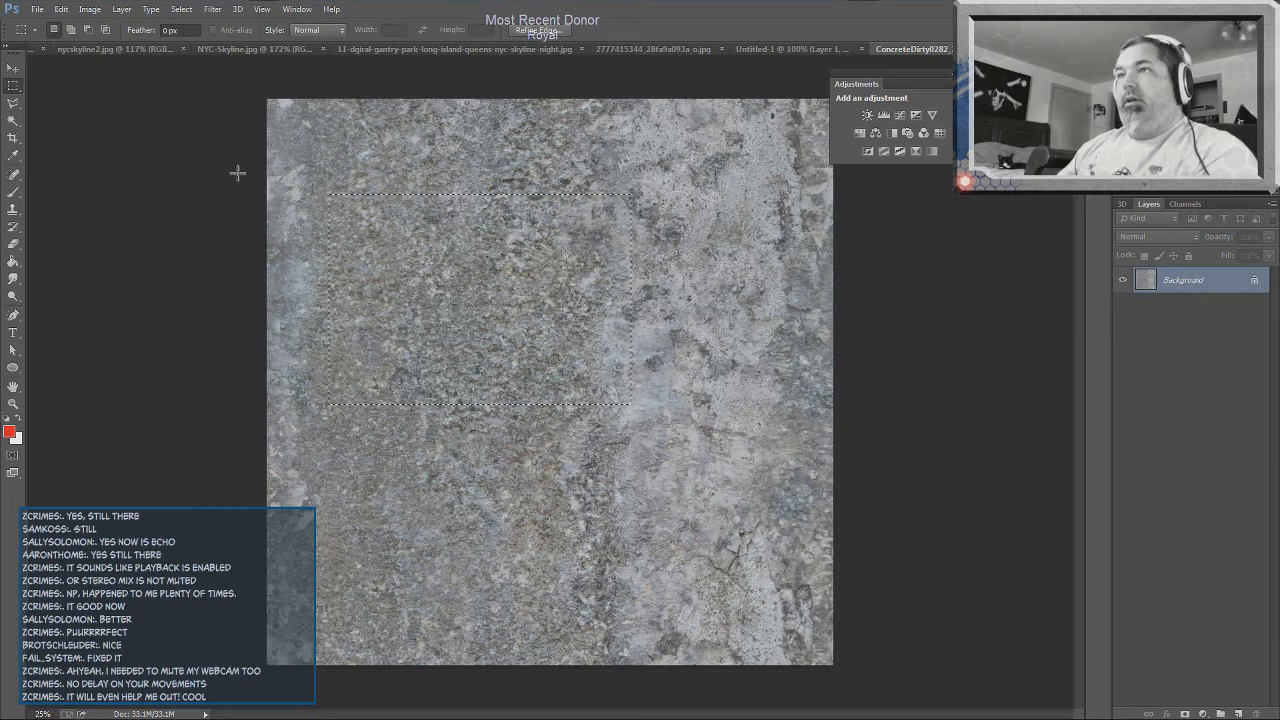
{"action": "left_click", "coordinate": [750, 48]}
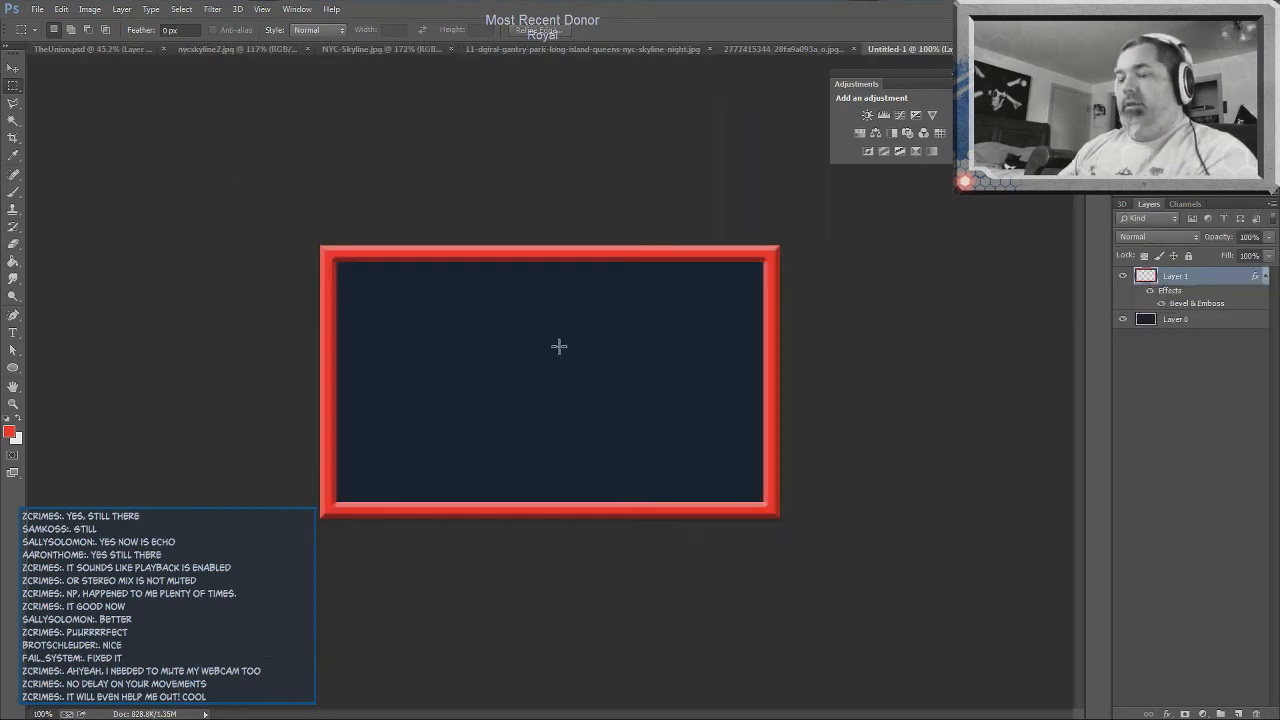
{"action": "key", "text": "ctrl+v"}
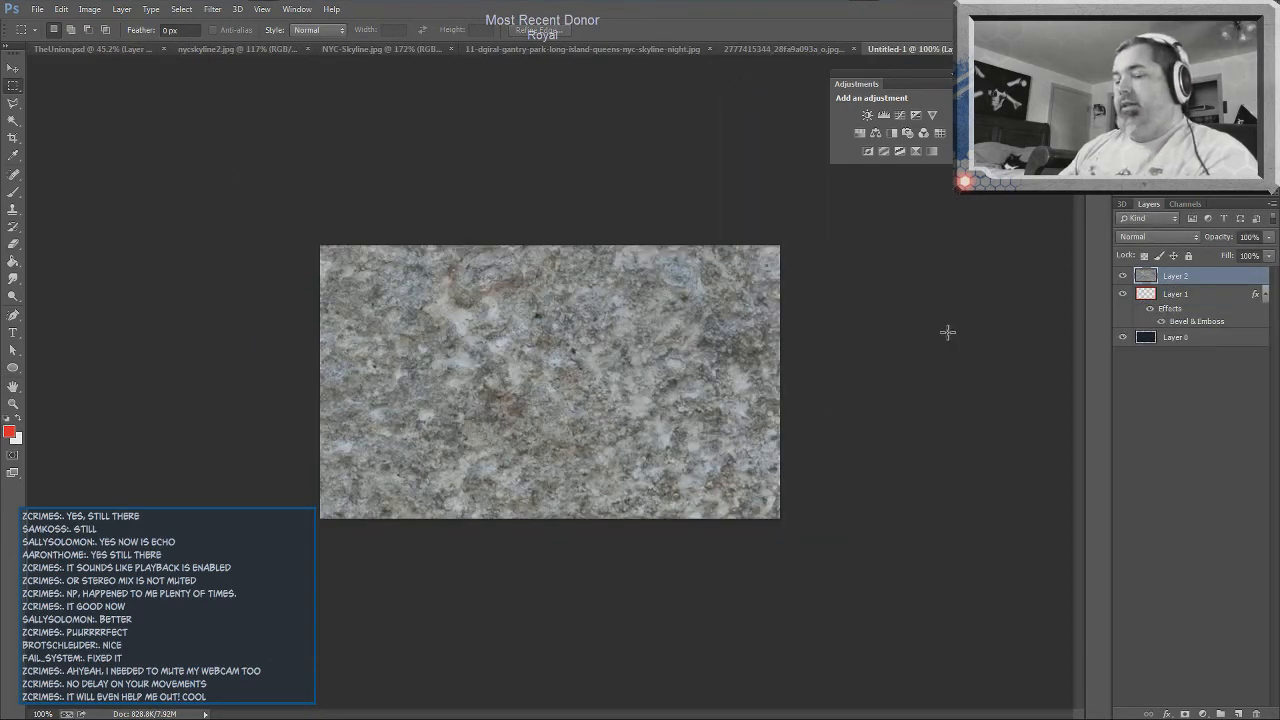
- Scale the pasted concrete texture to about 41% width and 36% height and position it over the whole frame
{"action": "key", "text": "ctrl+t"}
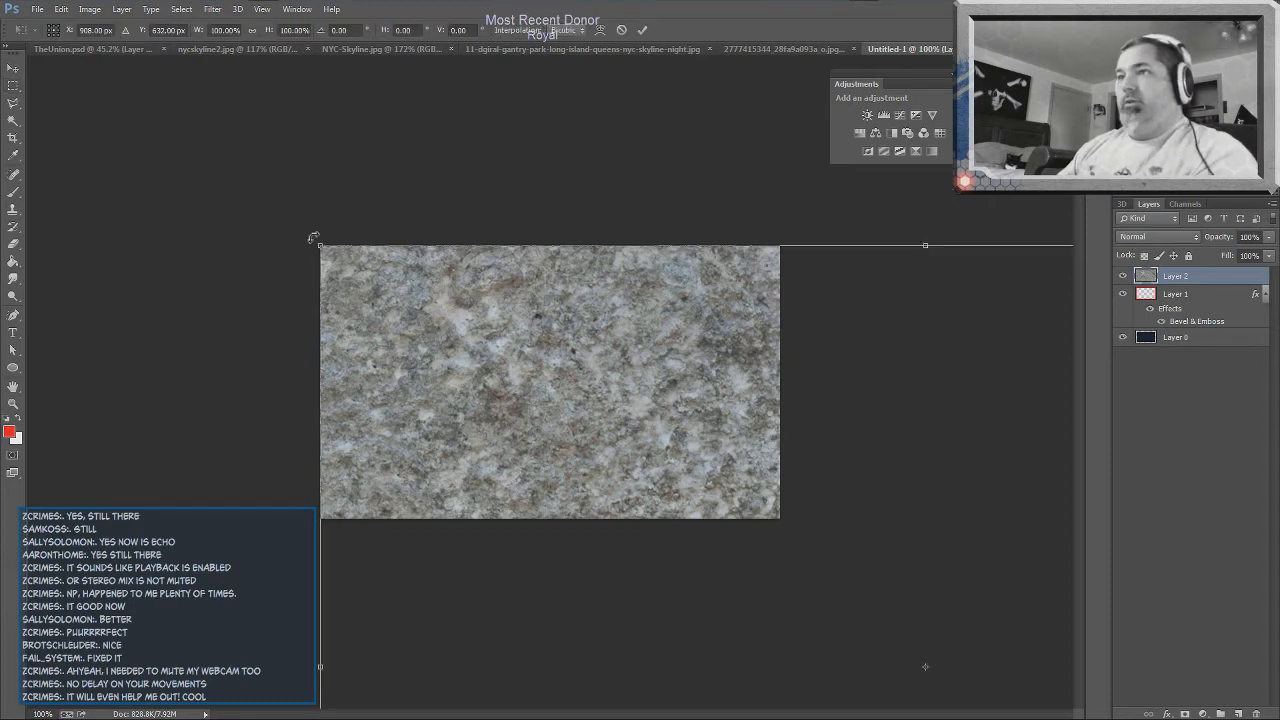
{"action": "left_click_drag", "start_coordinate": [318, 245], "coordinate": [774, 561]}
{"action": "left_click_drag", "start_coordinate": [908, 631], "coordinate": [367, 236]}
{"action": "left_click_drag", "start_coordinate": [240, 174], "coordinate": [502, 398]}
{"action": "left_click_drag", "start_coordinate": [654, 509], "coordinate": [460, 362]}
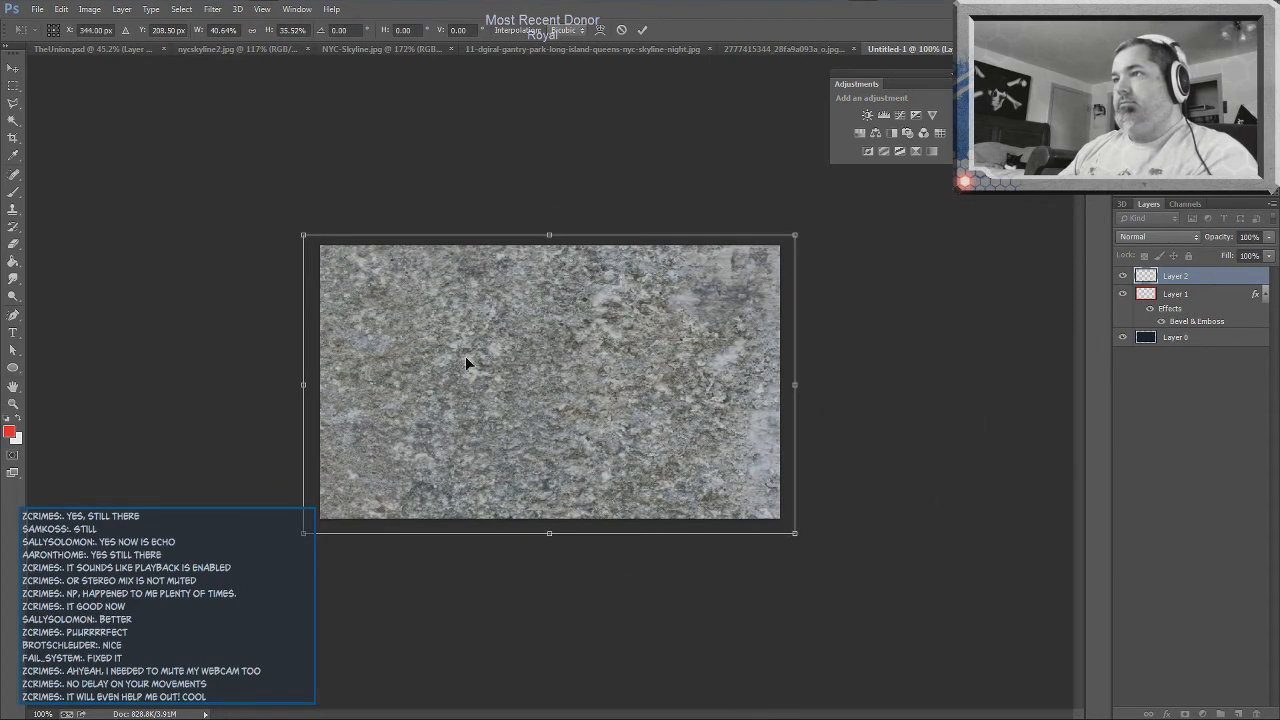
{"action": "key", "text": "Return"}
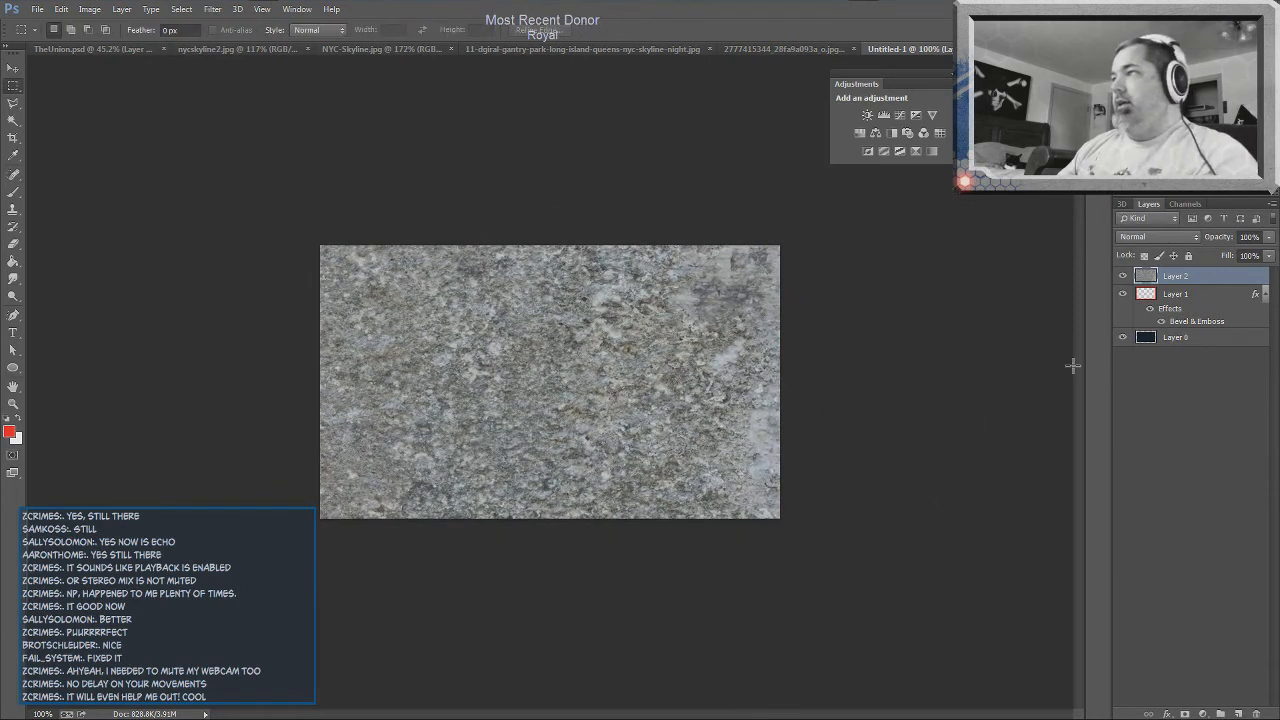
- Clip the concrete texture on Layer 2 to the red frame on Layer 1 and set its blend mode to Multiply
{"action": "left_click_drag", "start_coordinate": [1196, 316], "coordinate": [1205, 284]}
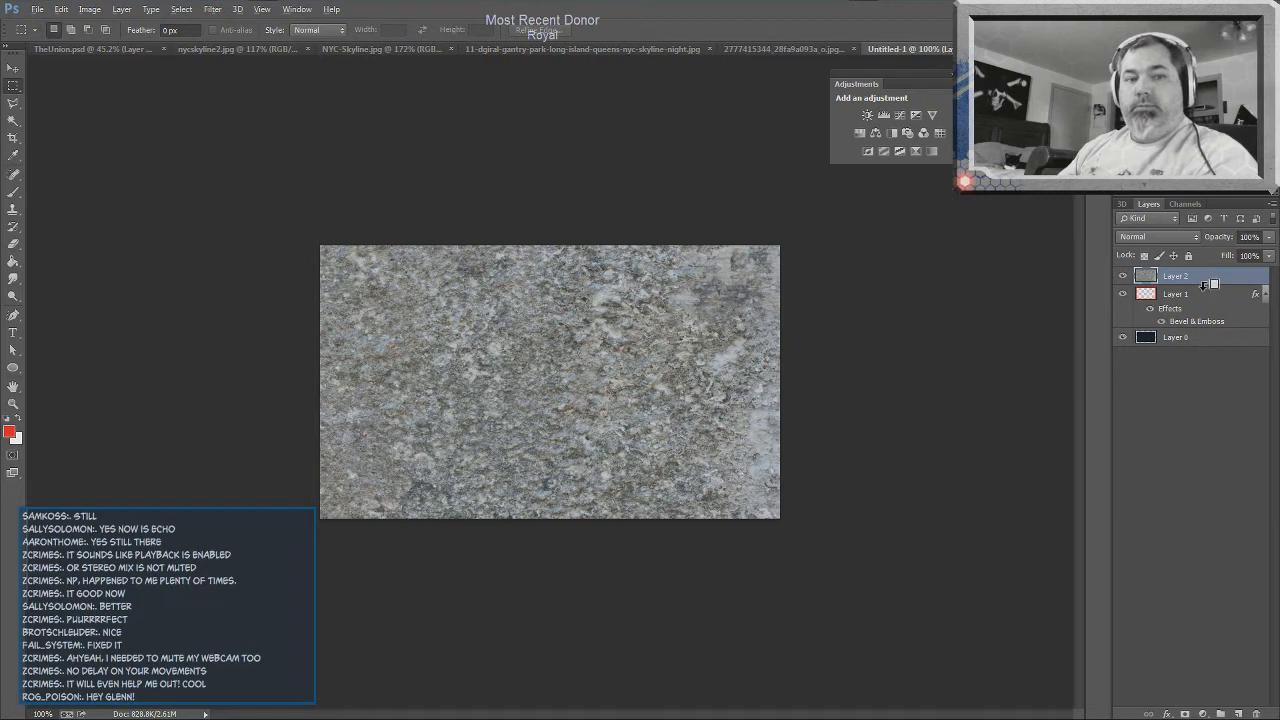
{"action": "left_click", "coordinate": [1205, 284], "text": "alt"}
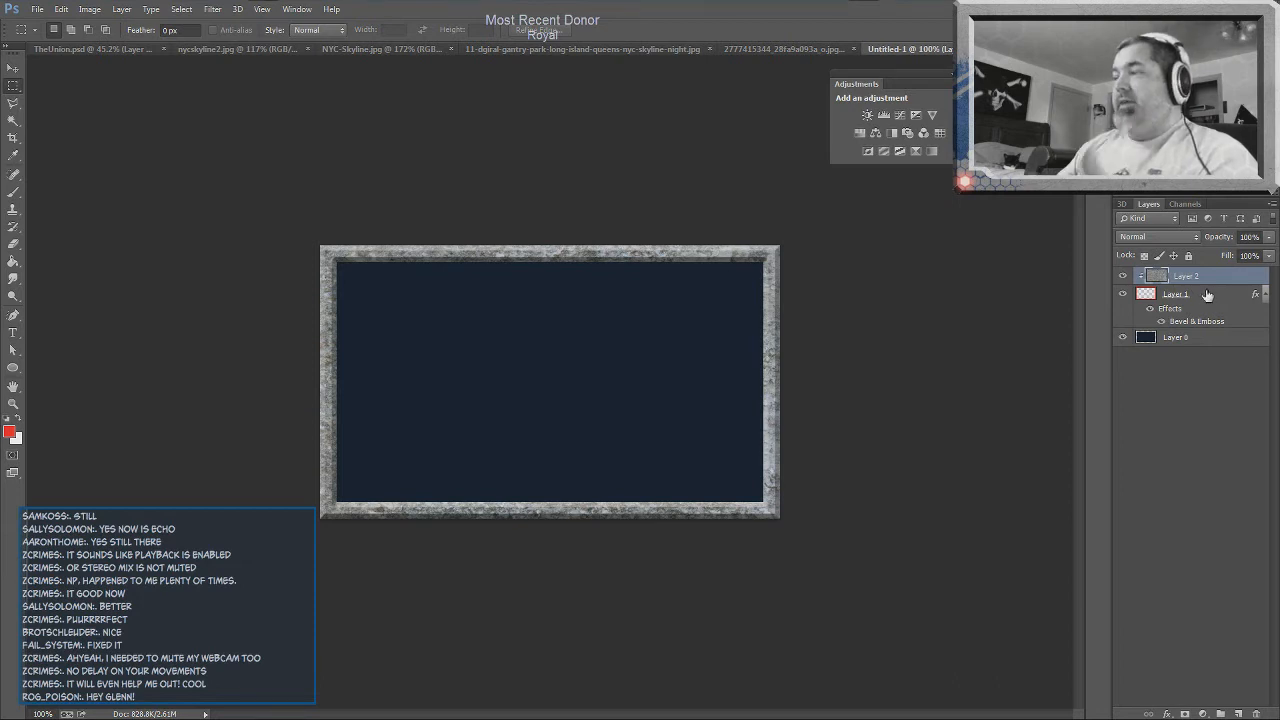
{"action": "left_click", "coordinate": [1195, 238]}
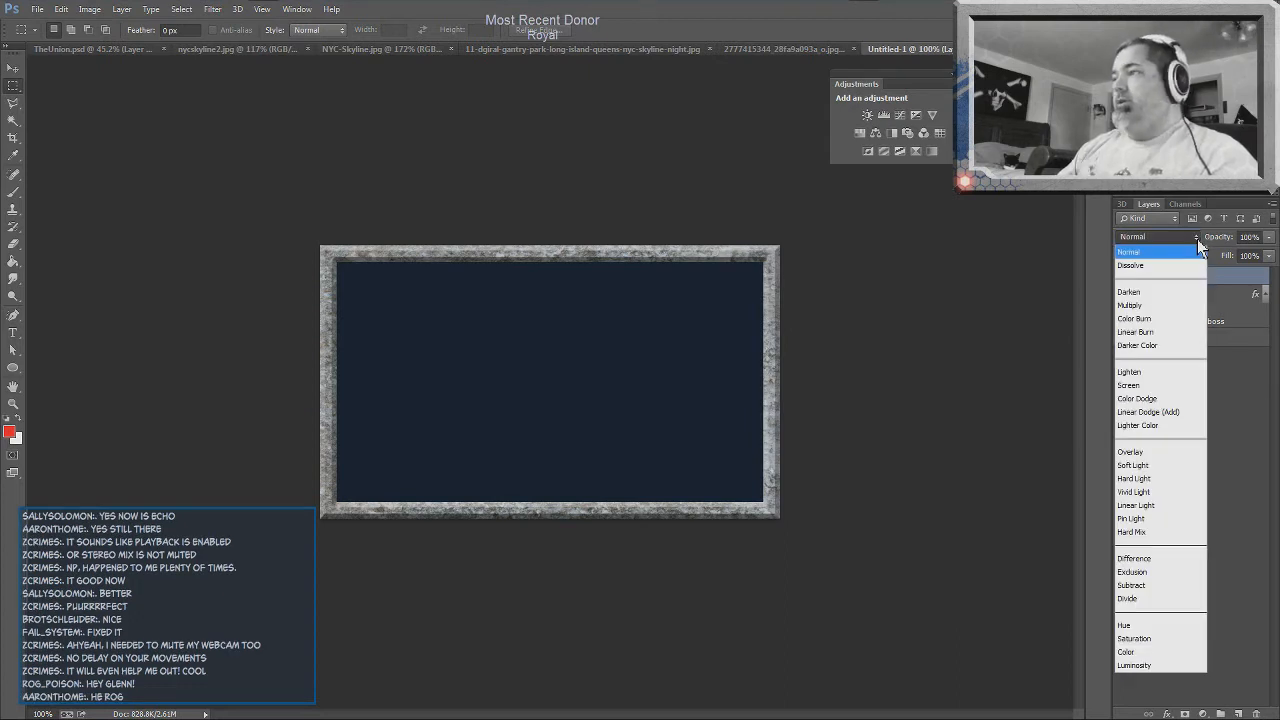
{"action": "left_click", "coordinate": [1174, 306]}
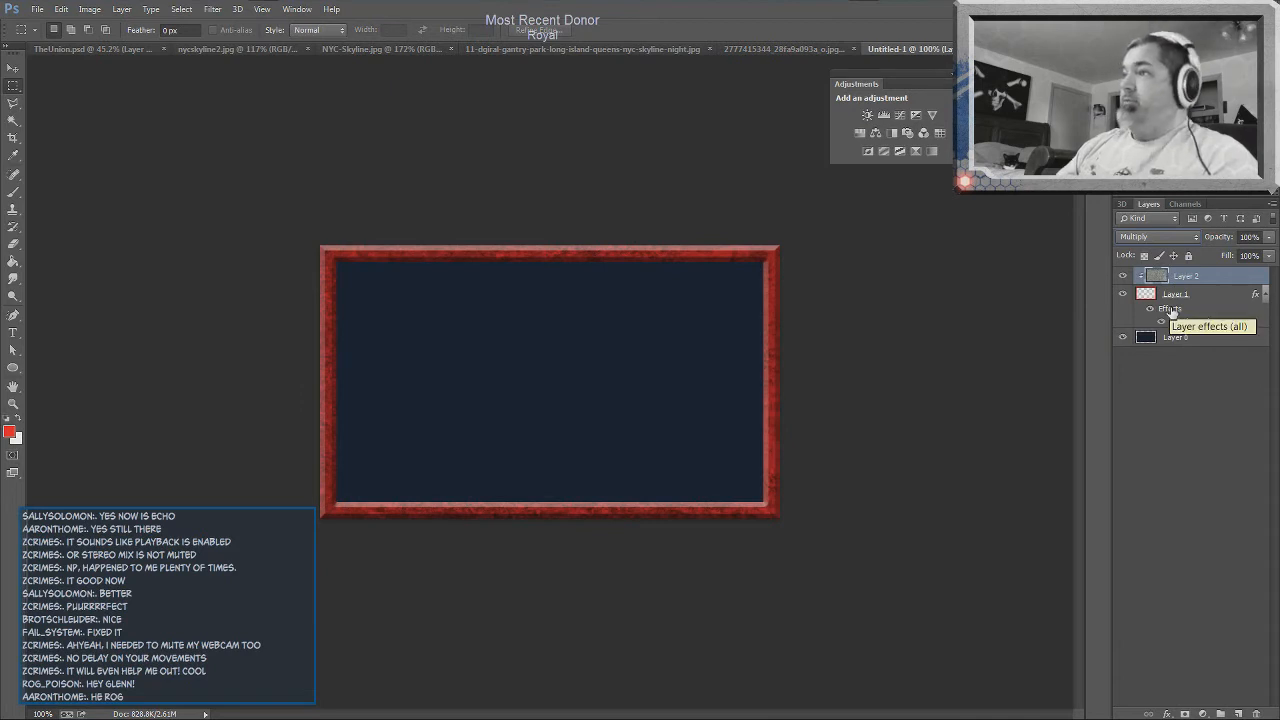
- Try the Overlay and Luminosity blend modes on the concrete texture layer, and return it to Multiply
{"action": "left_click", "coordinate": [1180, 237]}
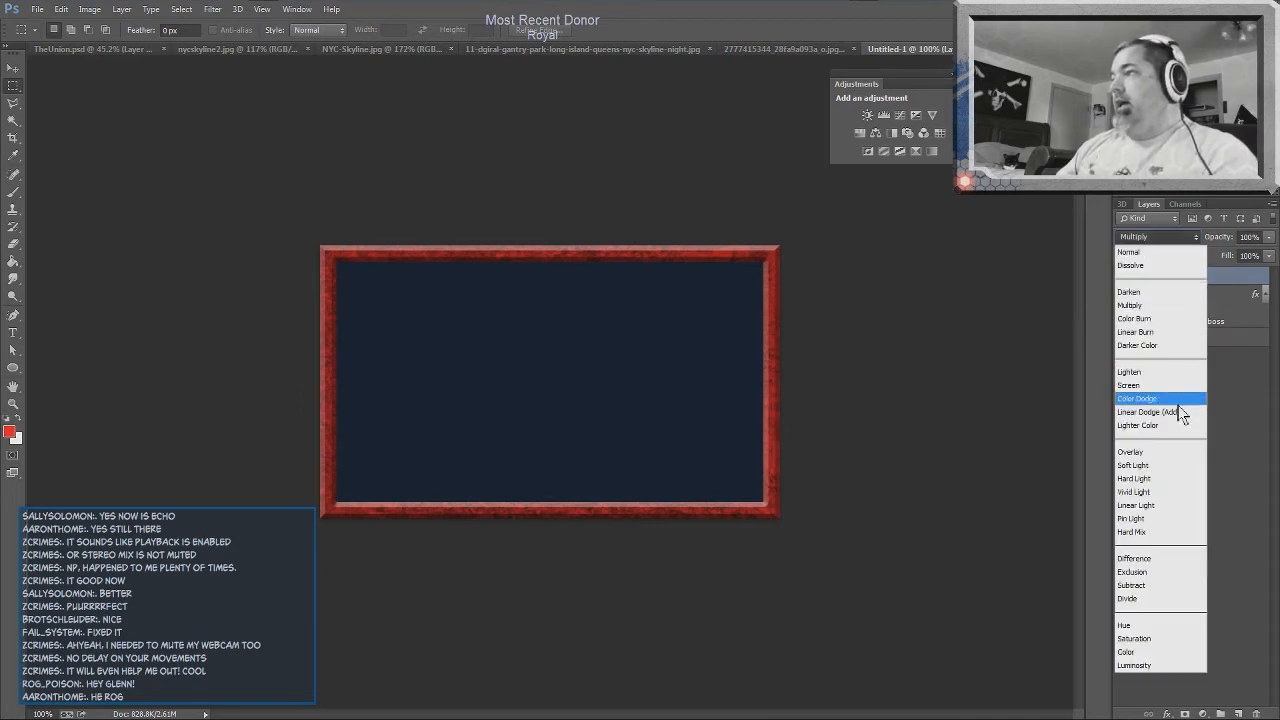
{"action": "left_click", "coordinate": [1179, 452]}
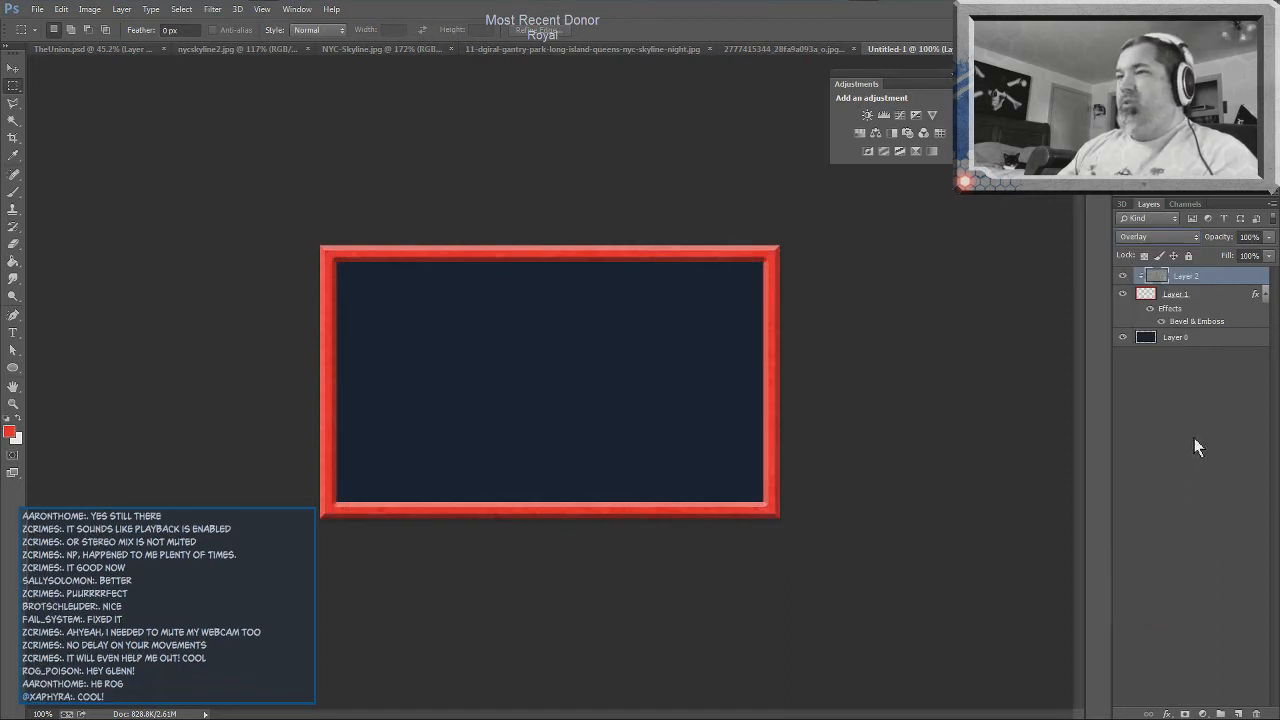
{"action": "left_click", "coordinate": [1180, 237]}
{"action": "left_click", "coordinate": [1168, 664]}
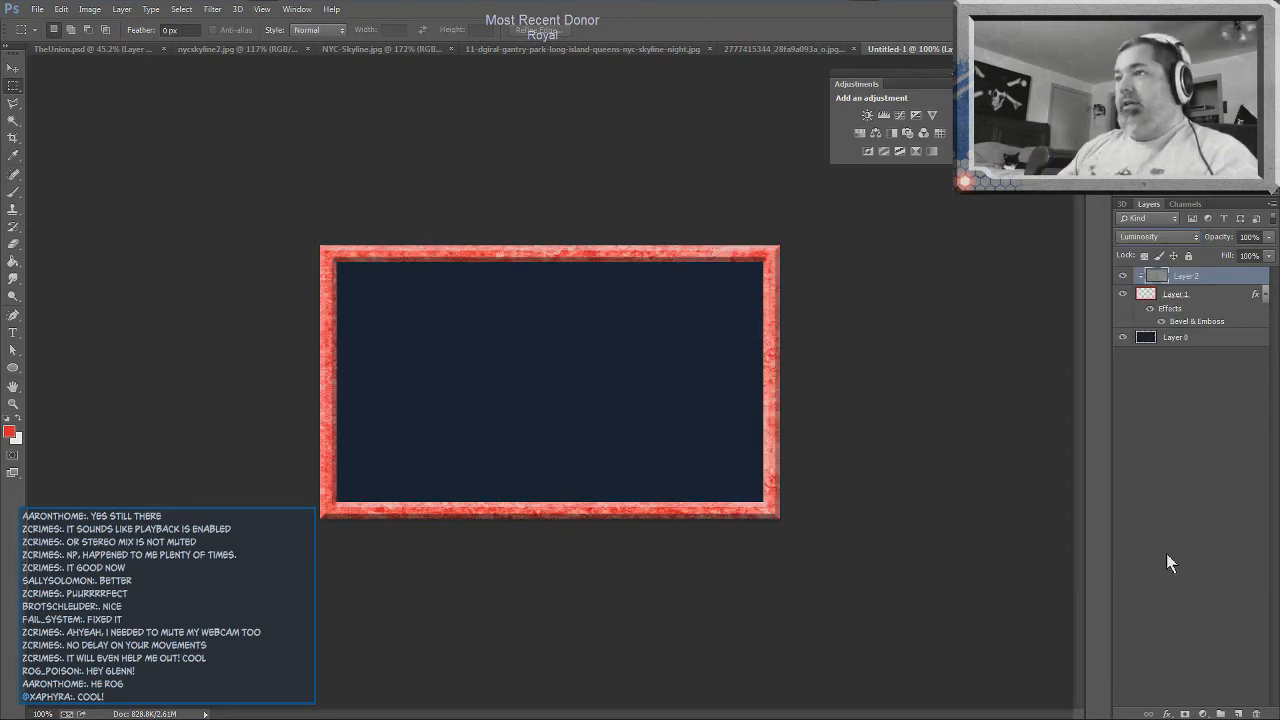
{"action": "left_click", "coordinate": [1188, 237]}
{"action": "left_click", "coordinate": [1176, 311]}
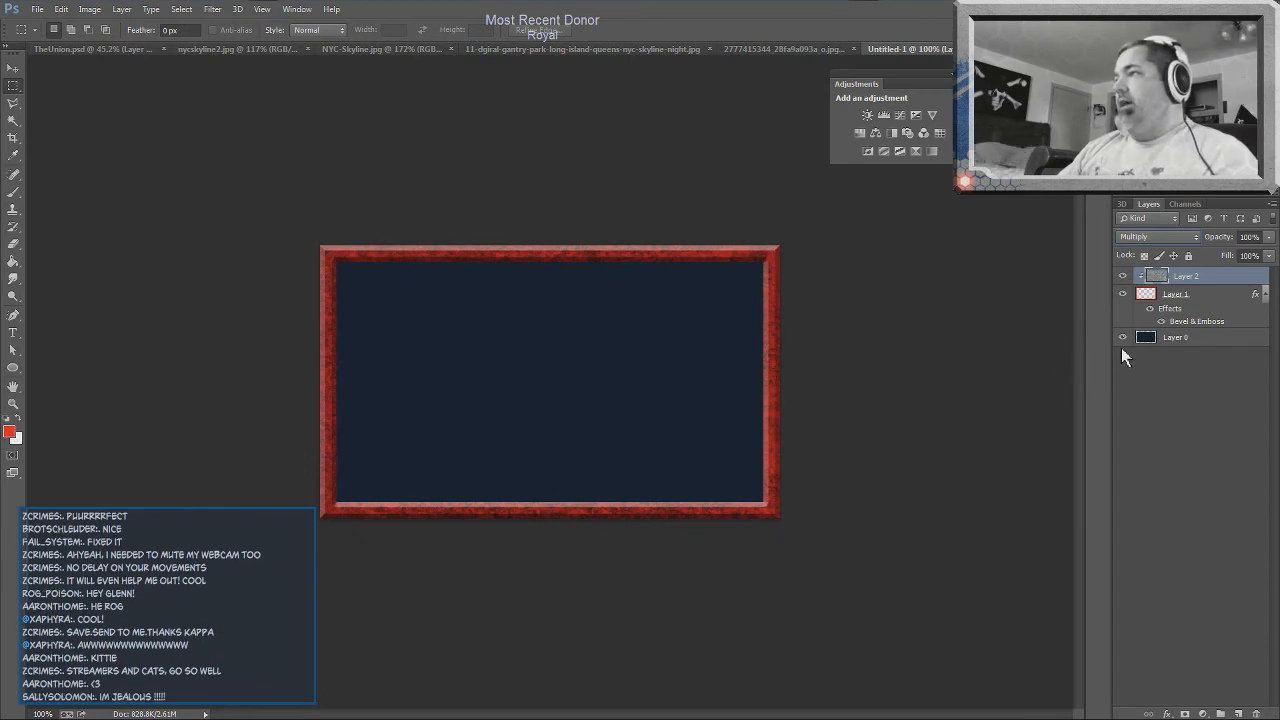
- Select the navy interior rectangle on Layer 0 with the Magic Wand
{"action": "left_click", "coordinate": [1203, 345]}
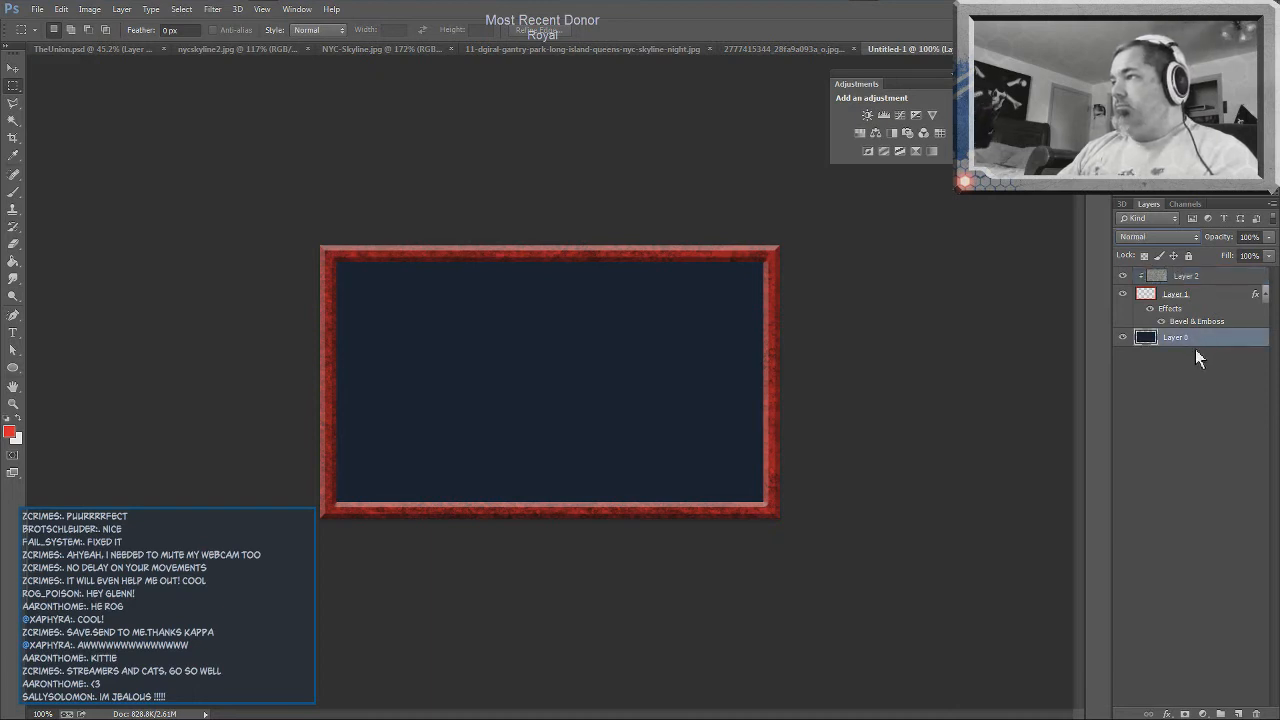
{"action": "right_click", "coordinate": [1184, 342]}
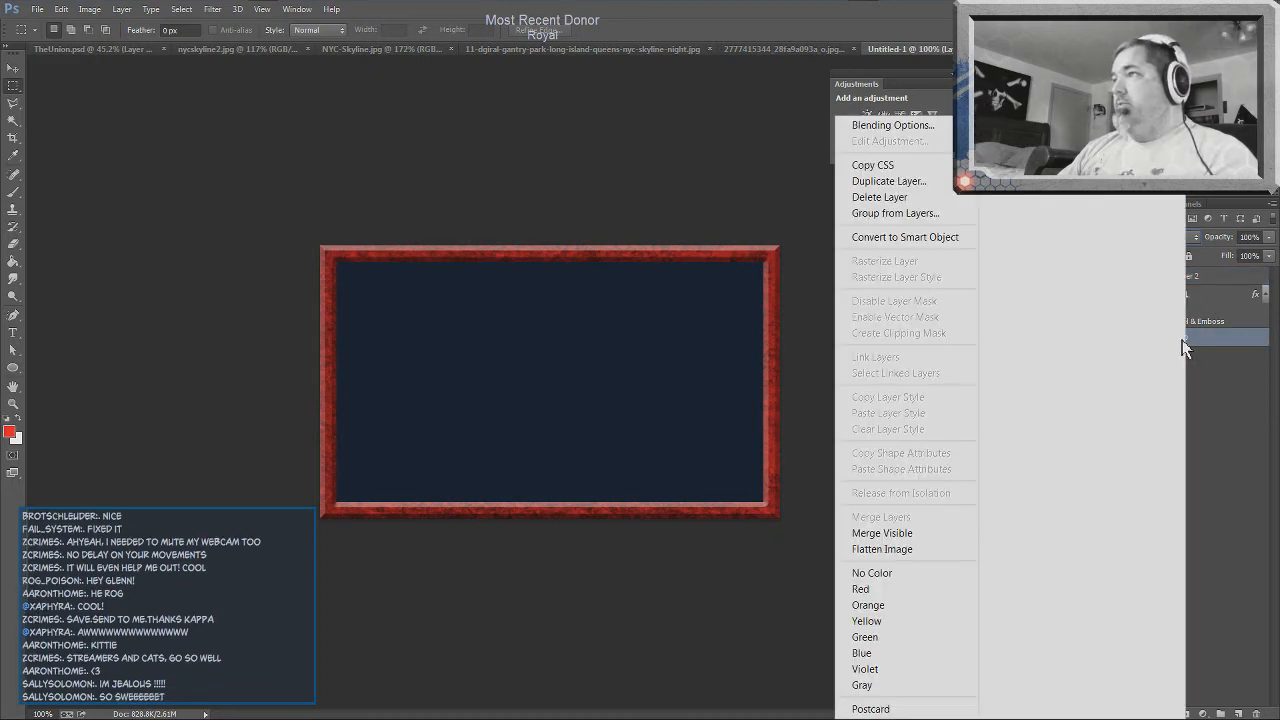
{"action": "left_click", "coordinate": [1209, 360]}
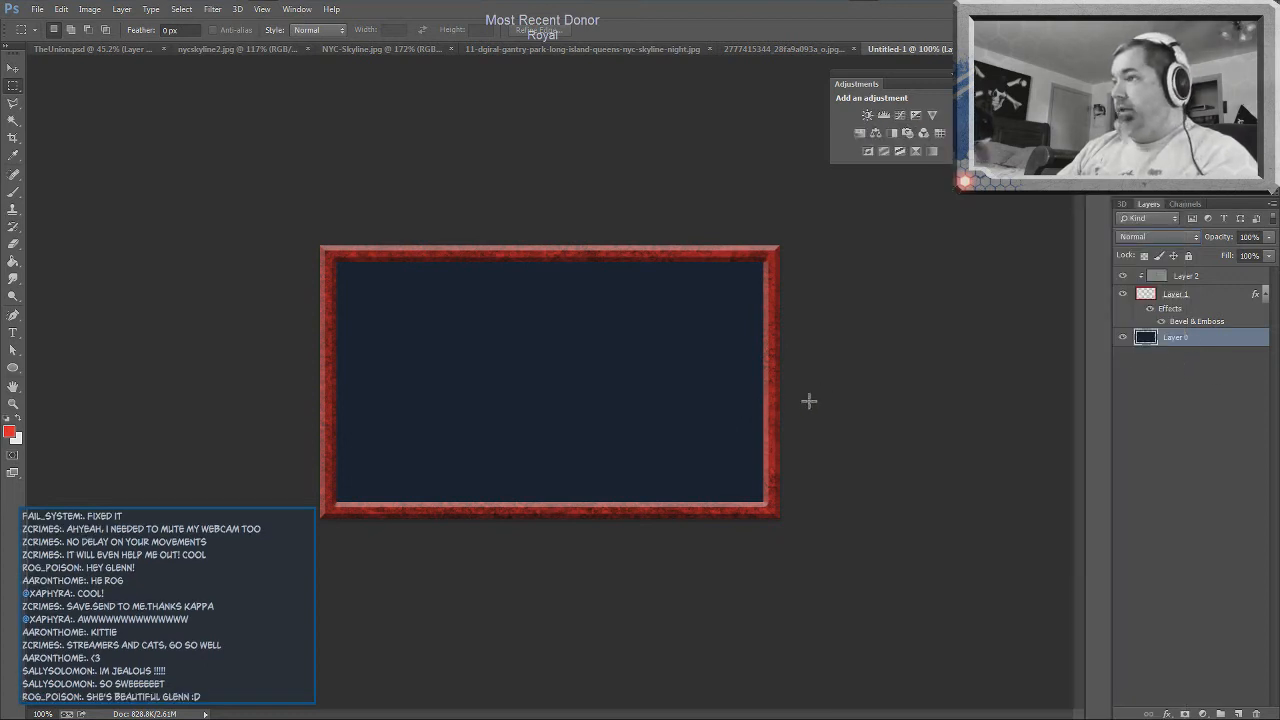
{"action": "left_click", "coordinate": [1138, 421]}
{"action": "left_click", "coordinate": [1188, 346]}
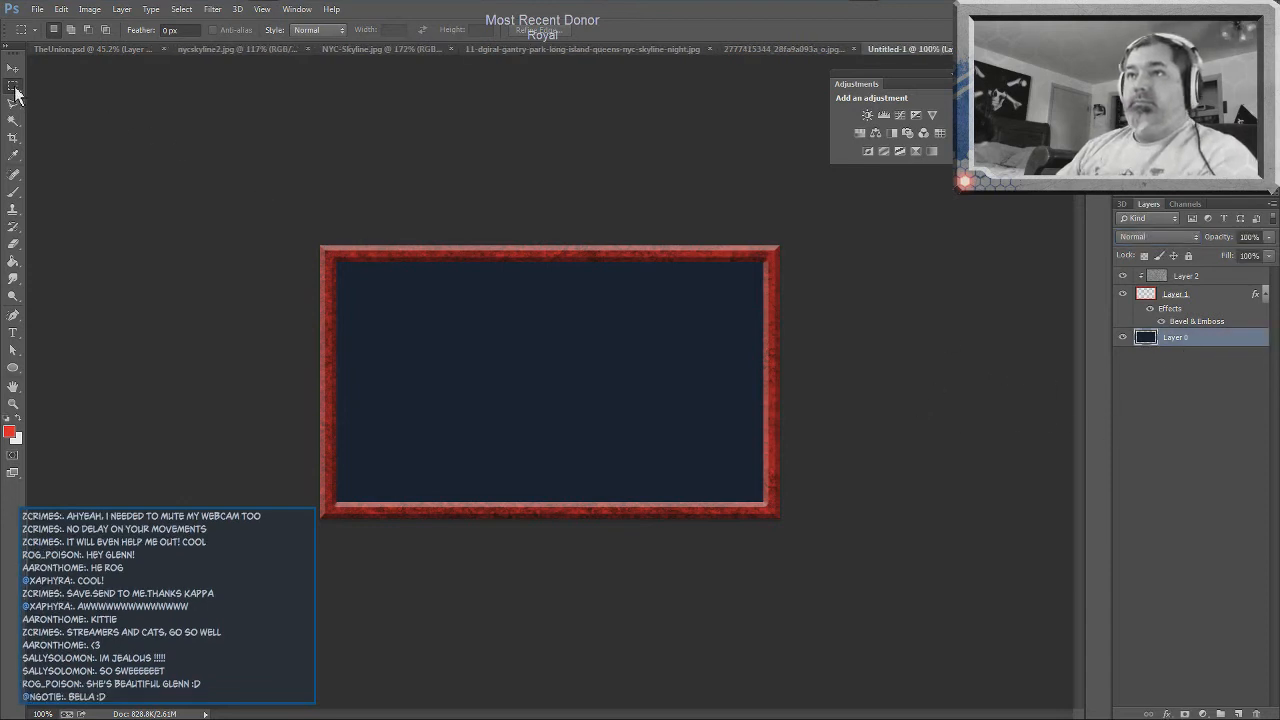
{"action": "left_click", "coordinate": [13, 120]}
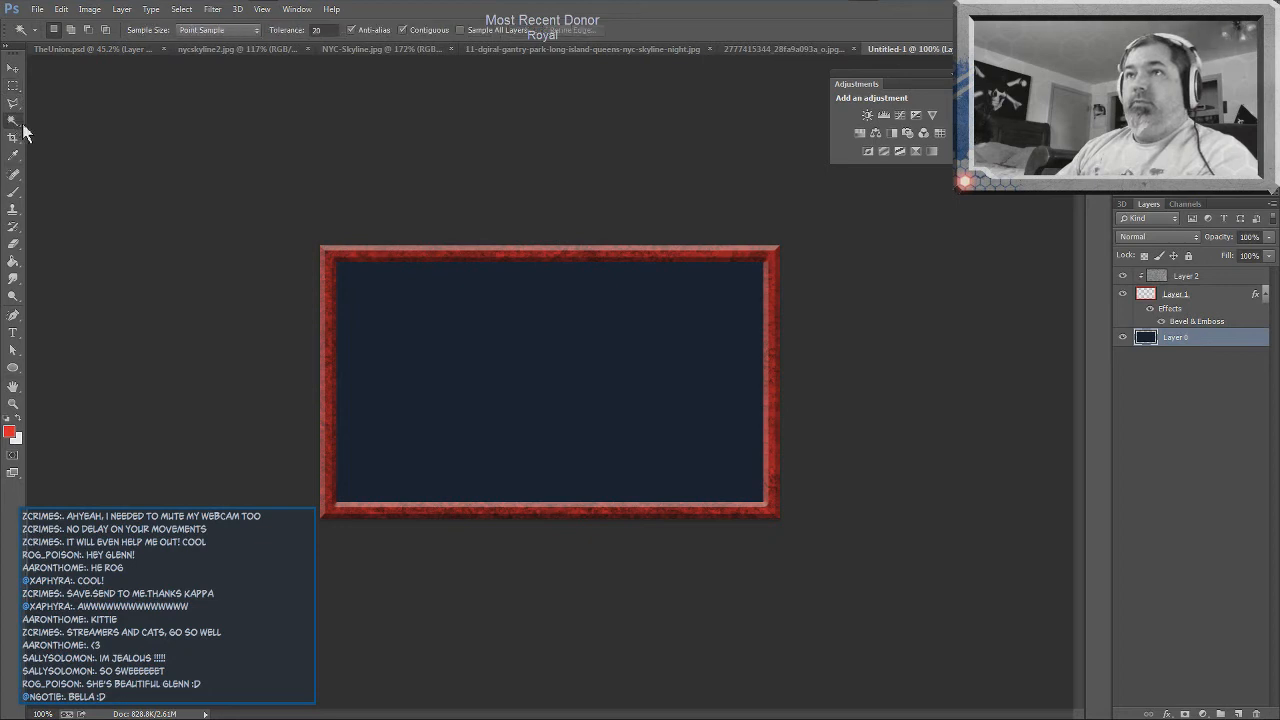
{"action": "left_click", "coordinate": [538, 393]}
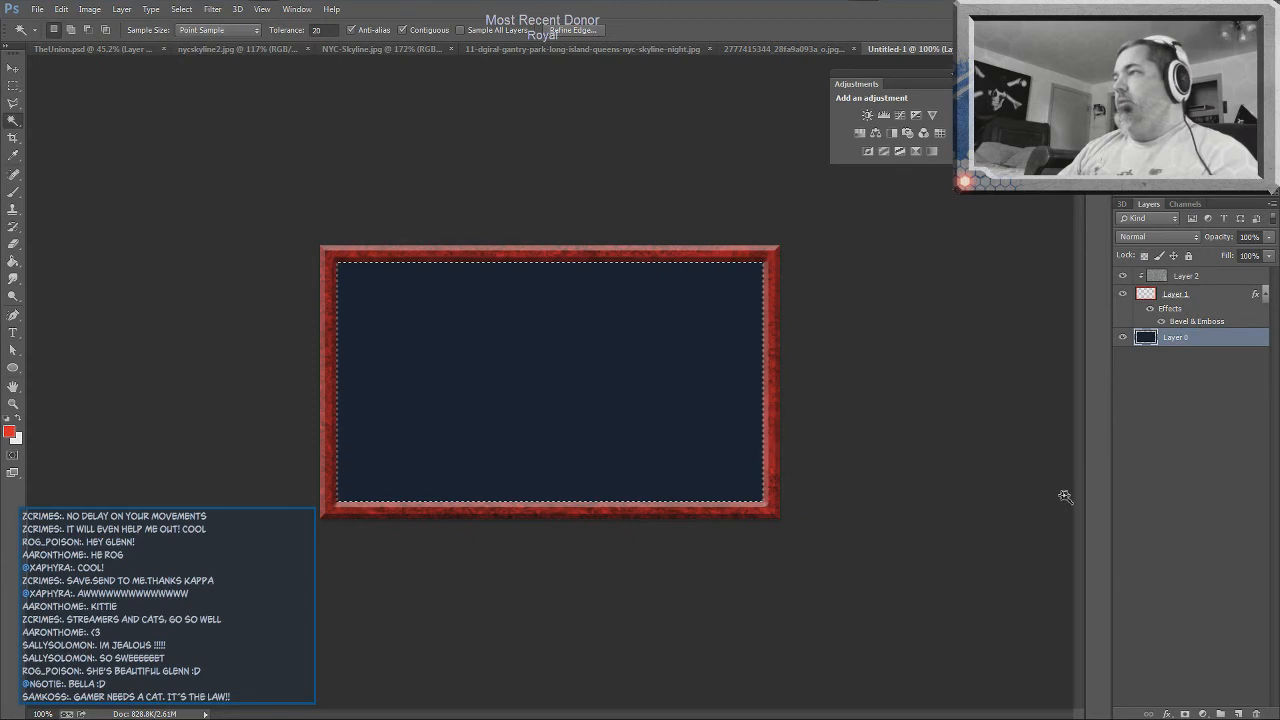
- Expand the interior selection by a few pixels and add a new empty layer directly above Layer 0
{"action": "left_click", "coordinate": [181, 9]}
{"action": "mouse_move", "coordinate": [310, 210]}
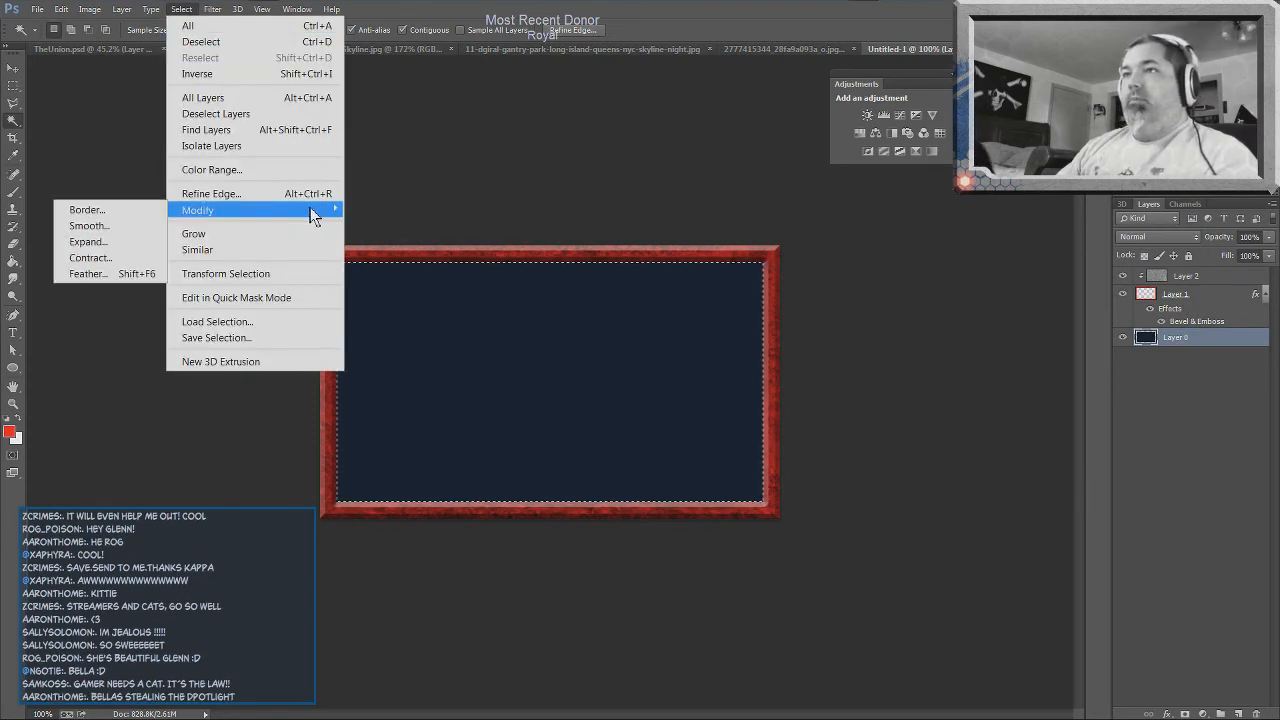
{"action": "left_click", "coordinate": [121, 242]}
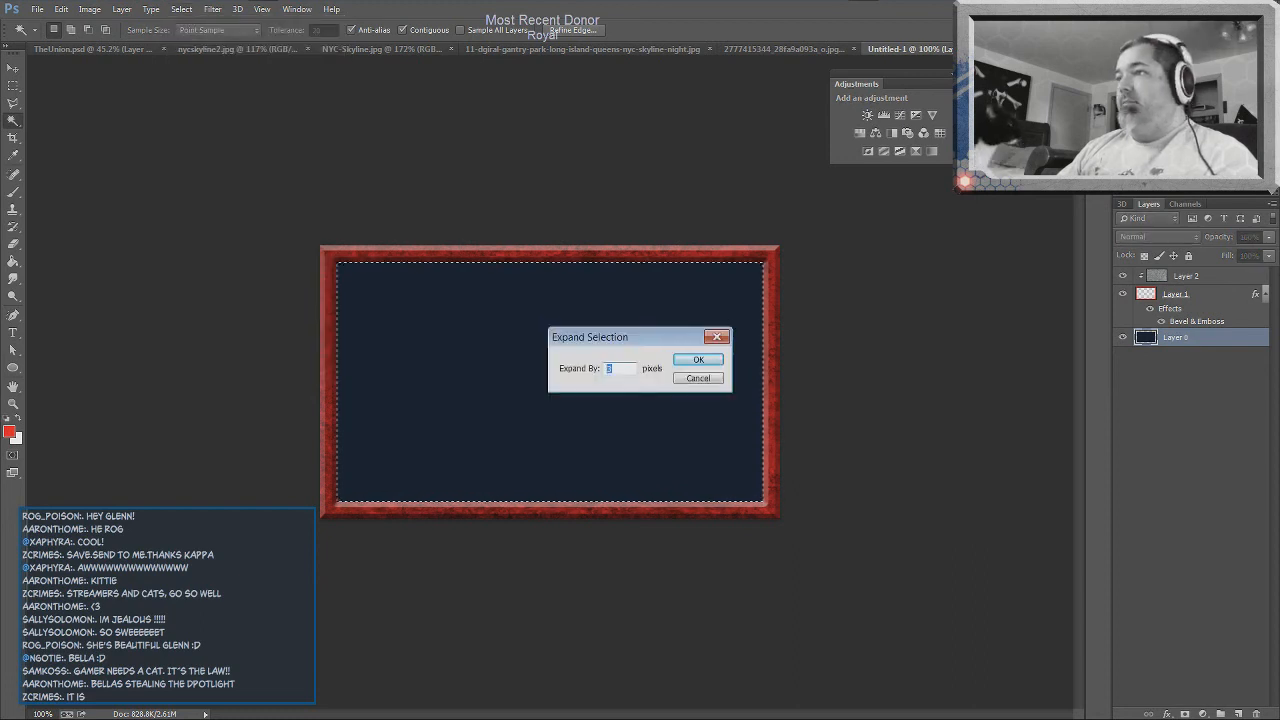
{"action": "key", "text": "Return"}
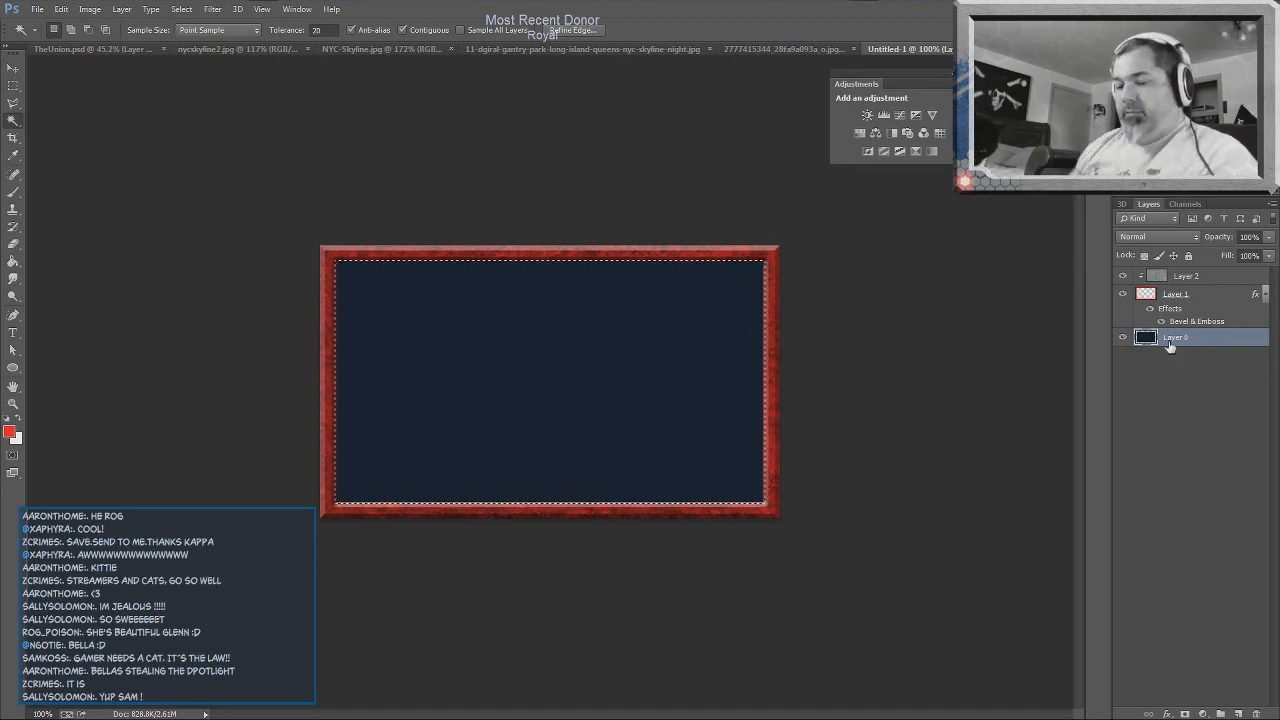
{"action": "key", "text": "ctrl+shift+n"}
{"action": "key", "text": "Return"}
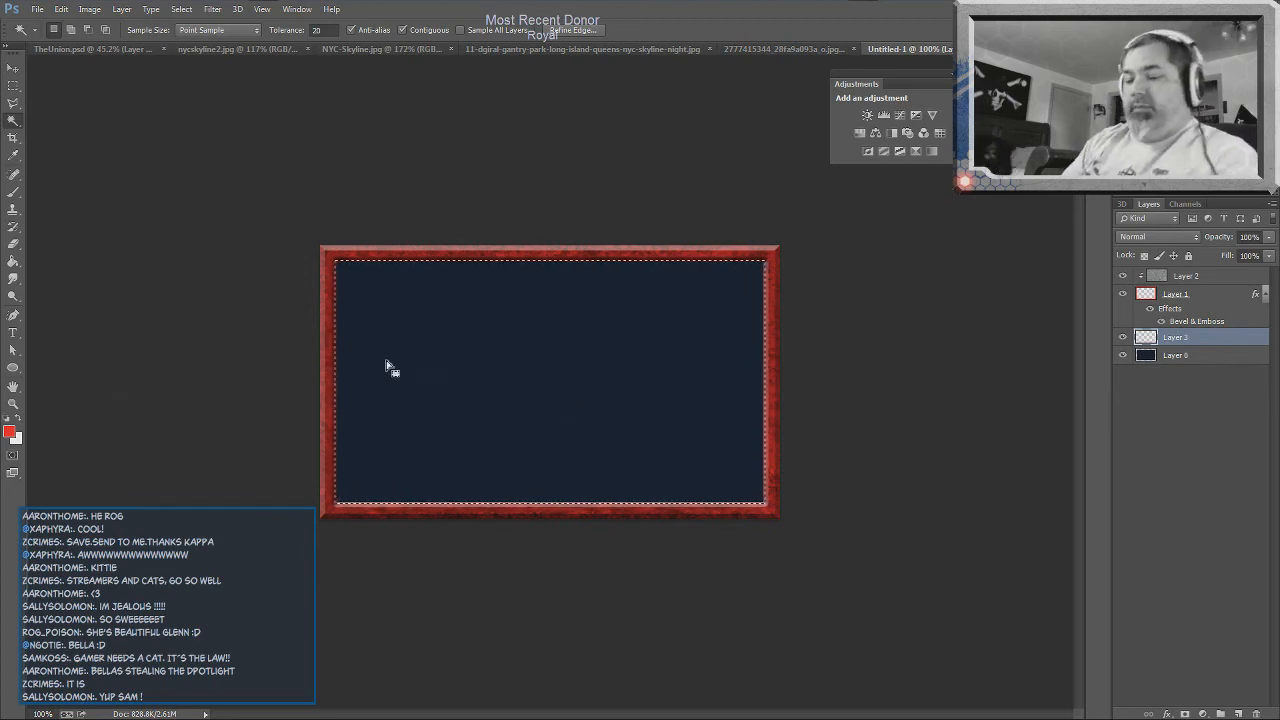
- Sketch thin jagged white crack lines in the interior's lower-right corner on the new layer, using a 10 px Brush at 80% opacity
{"action": "key", "text": "b"}
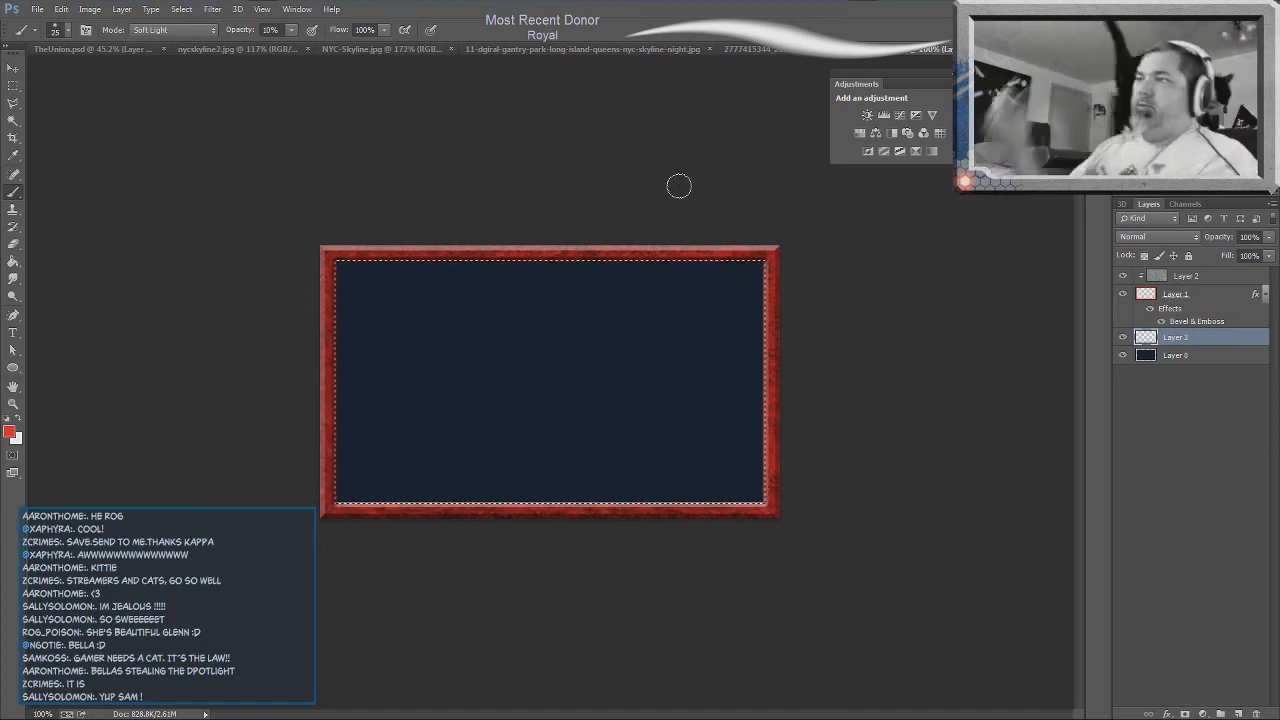
{"action": "key", "text": "["}
{"action": "key", "text": "["}
{"action": "key", "text": "["}
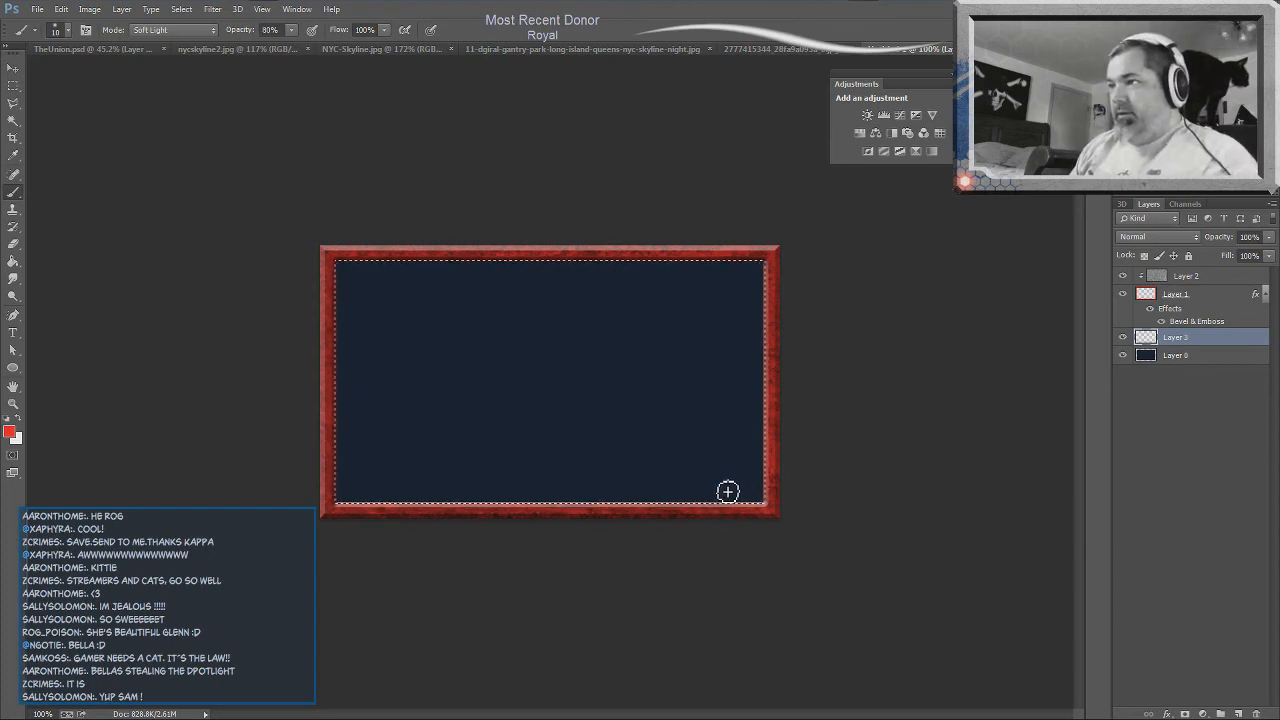
{"action": "key", "text": "x"}
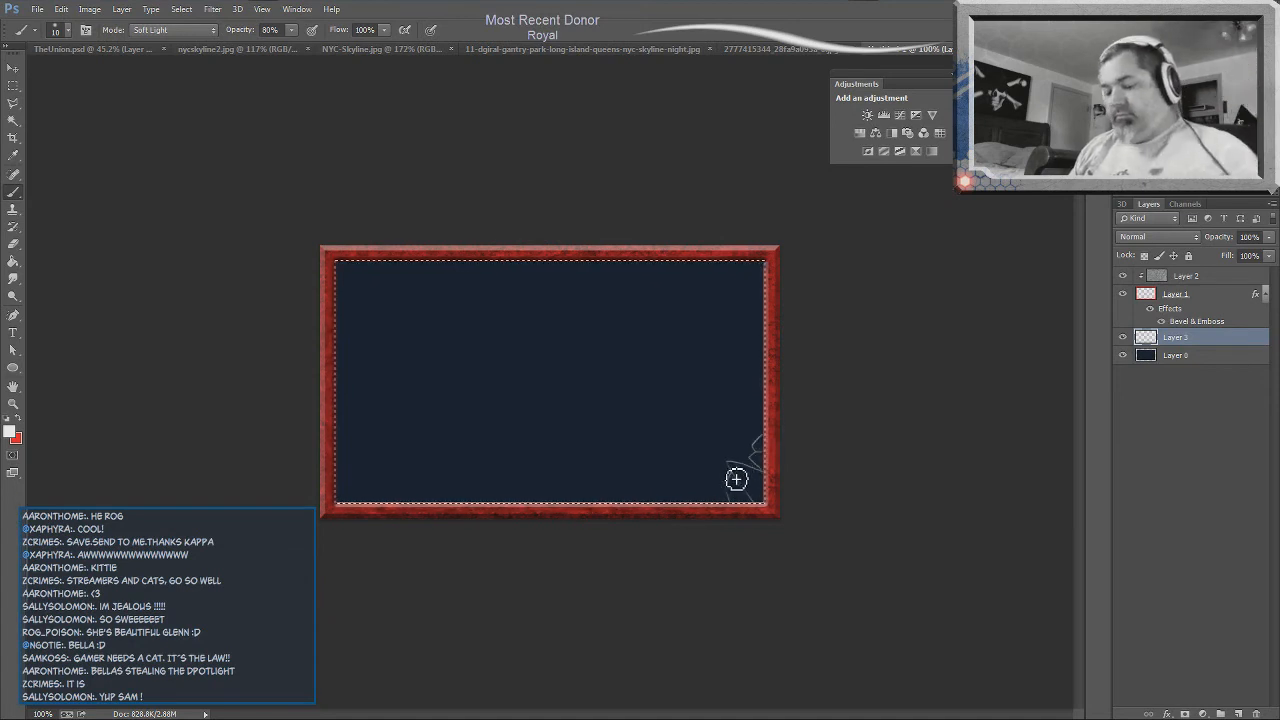
- Paint soft white shading along the inner side of the lower-right crack lines, using the 10 px brush at 45% opacity
{"action": "scroll", "coordinate": [734, 471], "scroll_direction": "up", "scroll_amount": 1}
{"action": "scroll", "coordinate": [734, 471], "scroll_direction": "up", "scroll_amount": 5}
{"action": "mouse_move", "coordinate": [914, 549]}
{"action": "left_mouse_down"}
{"action": "mouse_move", "coordinate": [676, 432]}
{"action": "mouse_move", "coordinate": [530, 330]}
{"action": "left_mouse_up"}
{"action": "key", "text": "4"}
{"action": "key", "text": "5"}
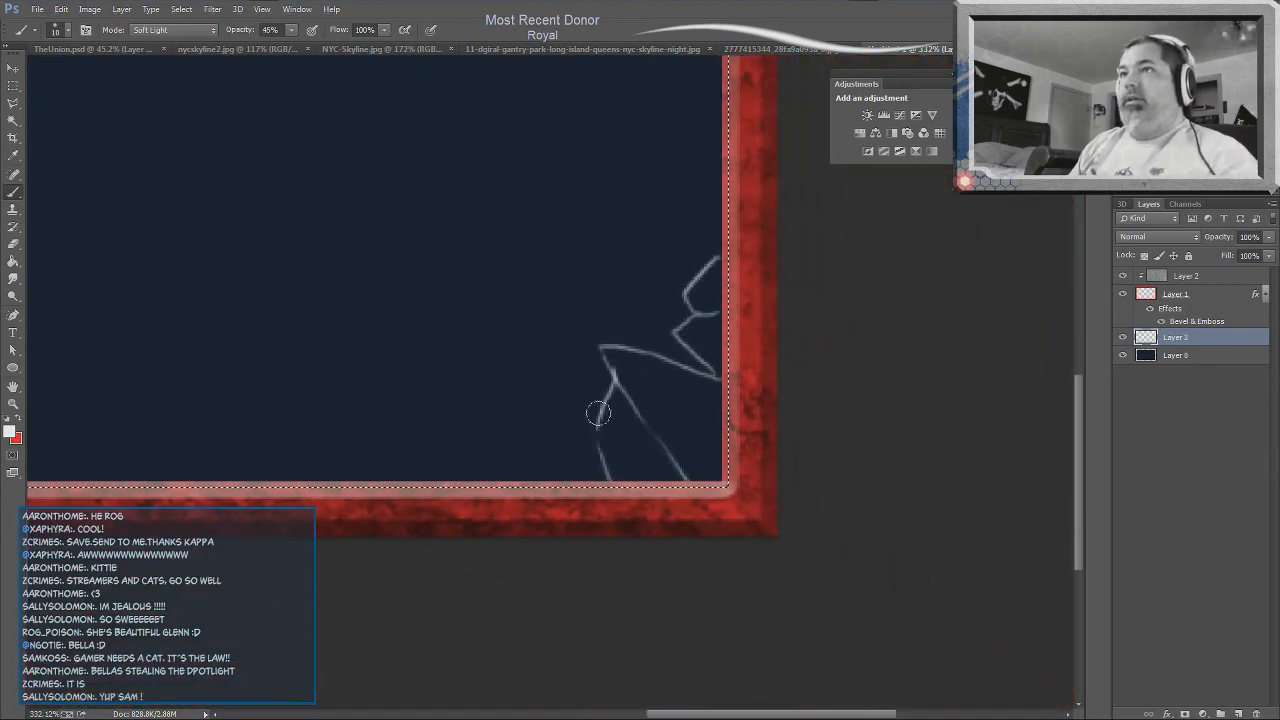
{"action": "right_click", "coordinate": [611, 422]}
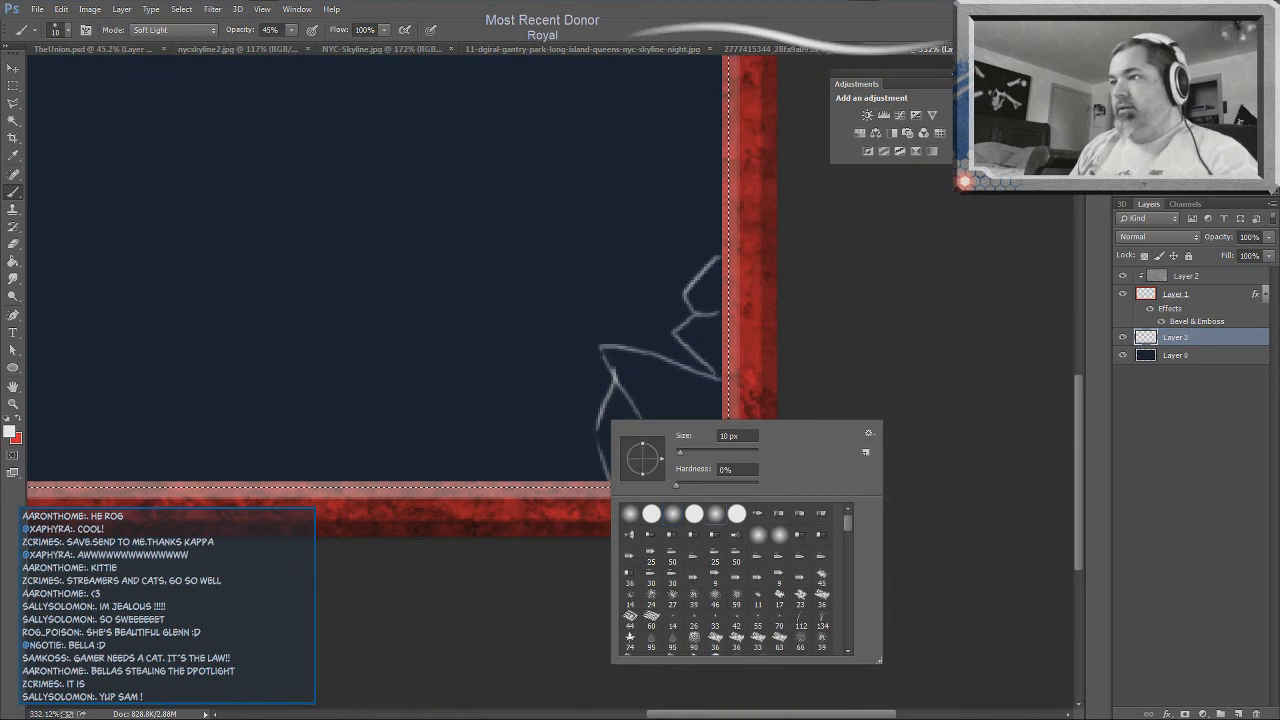
{"action": "left_click", "coordinate": [600, 423]}
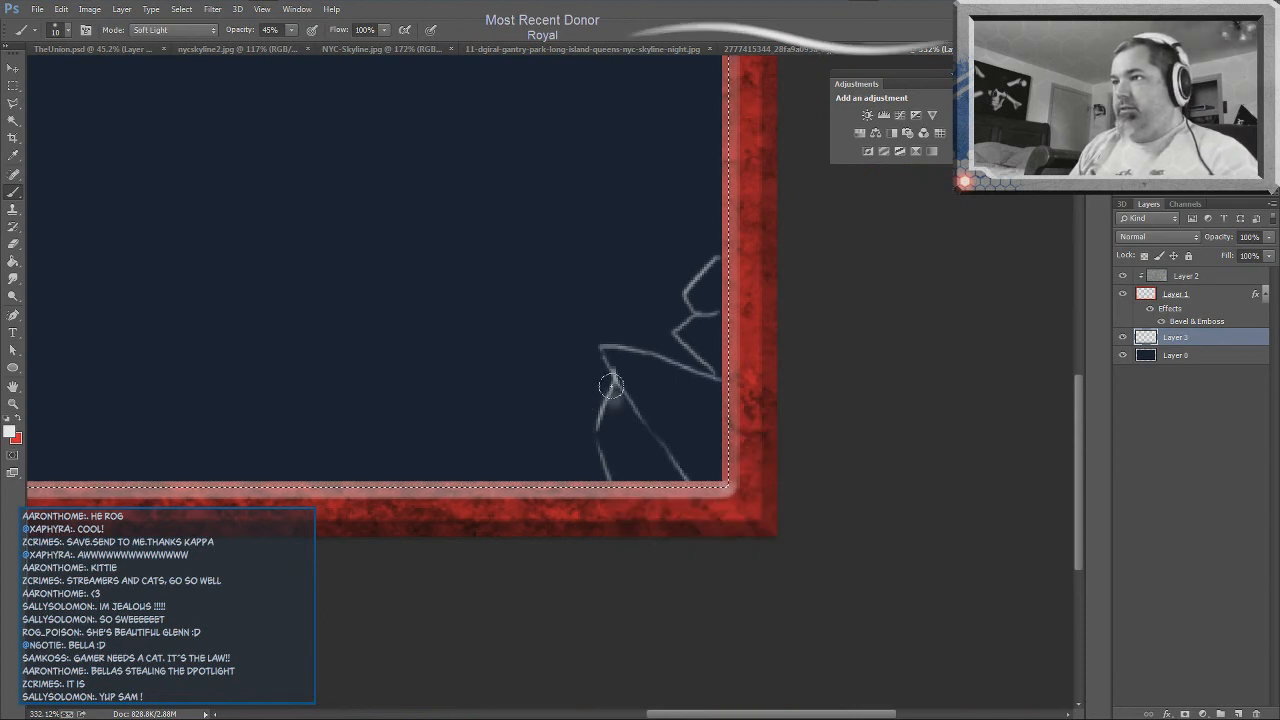
{"action": "mouse_move", "coordinate": [606, 412]}
{"action": "left_mouse_down"}
{"action": "mouse_move", "coordinate": [595, 444]}
{"action": "mouse_move", "coordinate": [604, 398]}
{"action": "mouse_move", "coordinate": [620, 395]}
{"action": "mouse_move", "coordinate": [610, 384]}
{"action": "mouse_move", "coordinate": [620, 396]}
{"action": "mouse_move", "coordinate": [617, 436]}
{"action": "mouse_move", "coordinate": [597, 440]}
{"action": "mouse_move", "coordinate": [605, 455]}
{"action": "mouse_move", "coordinate": [601, 344]}
{"action": "mouse_move", "coordinate": [684, 347]}
{"action": "left_mouse_up"}
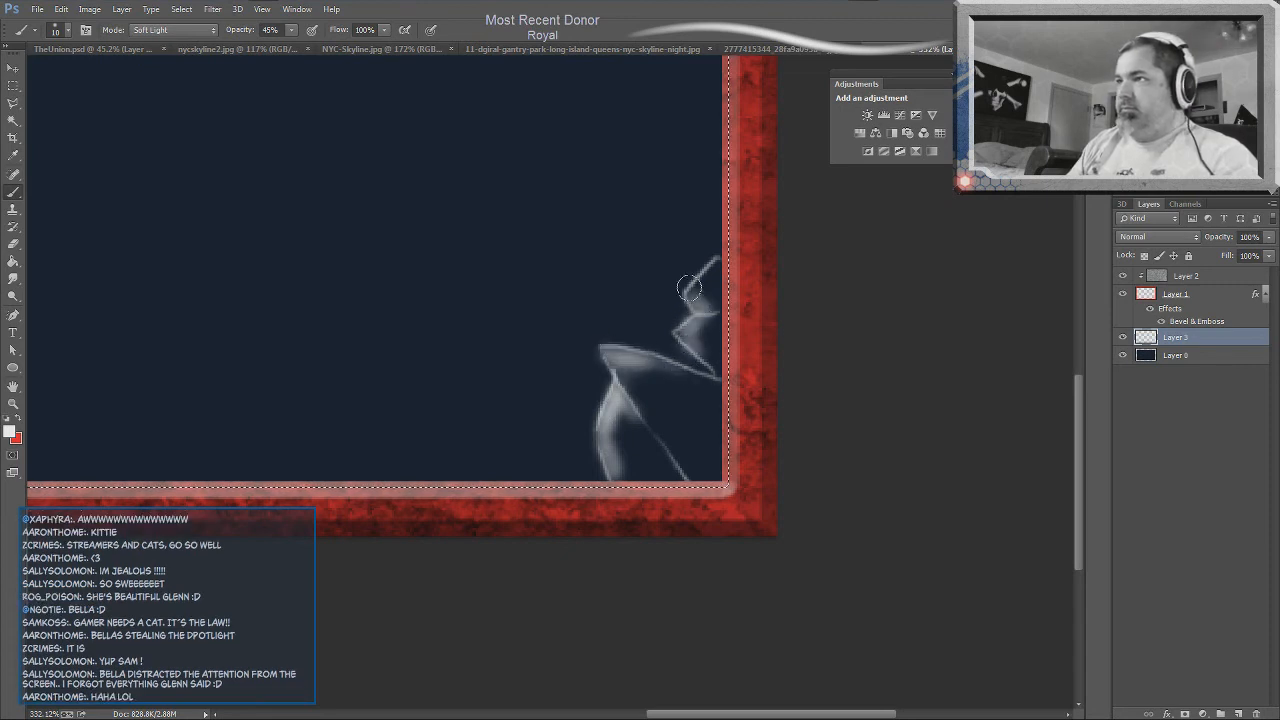
{"action": "left_click_drag", "start_coordinate": [710, 263], "coordinate": [696, 285]}
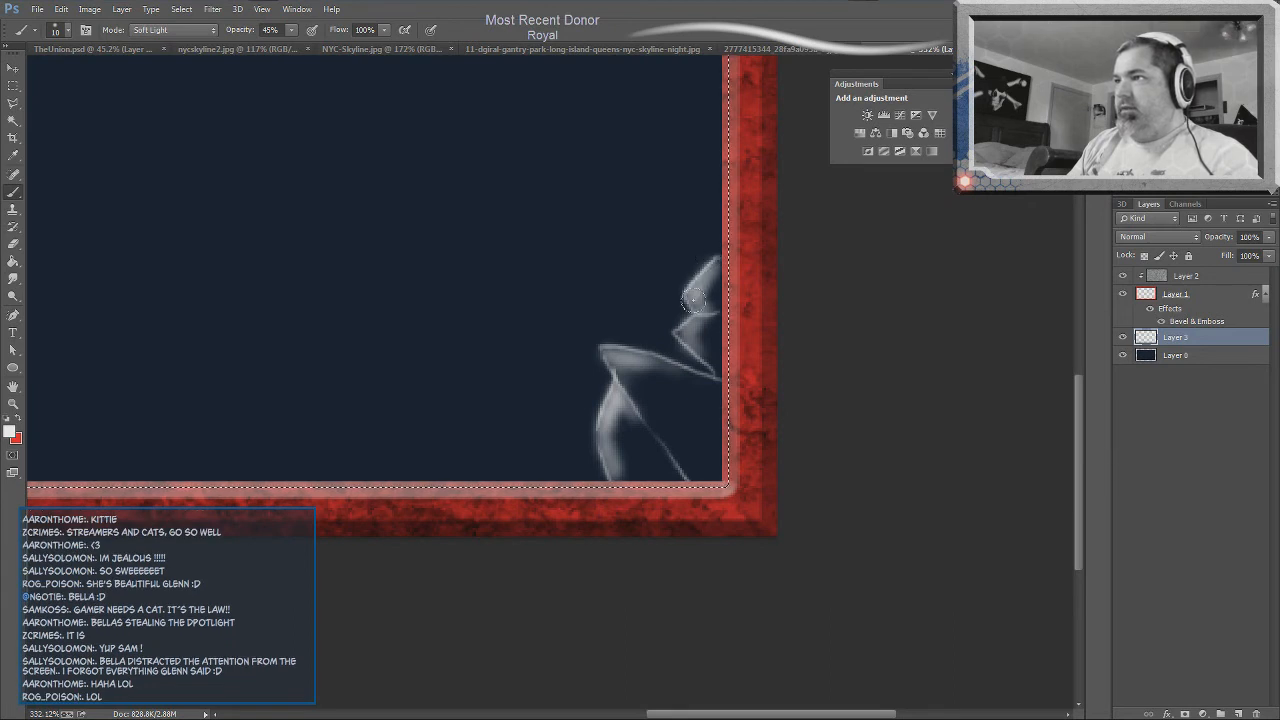
{"action": "left_click_drag", "start_coordinate": [680, 329], "coordinate": [689, 380]}
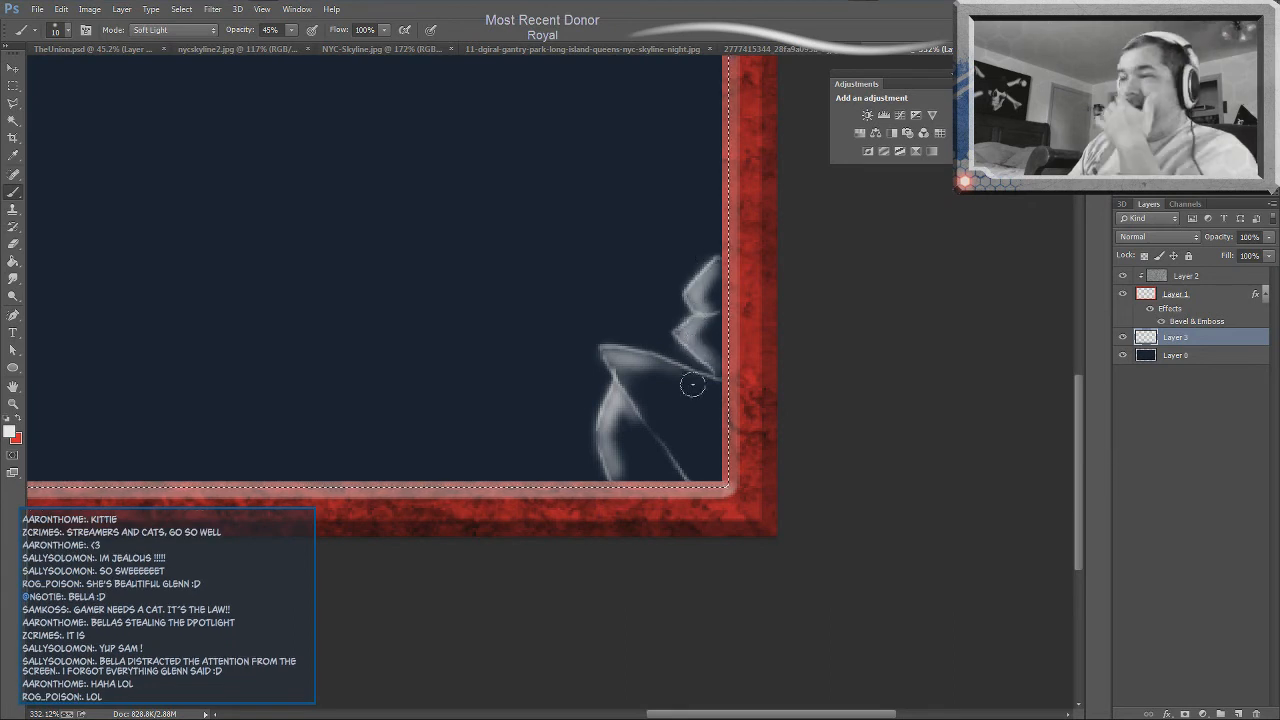
- Clean up the white haze around the lower-right crack lines with the Eraser at 100% opacity
{"action": "key", "text": "e"}
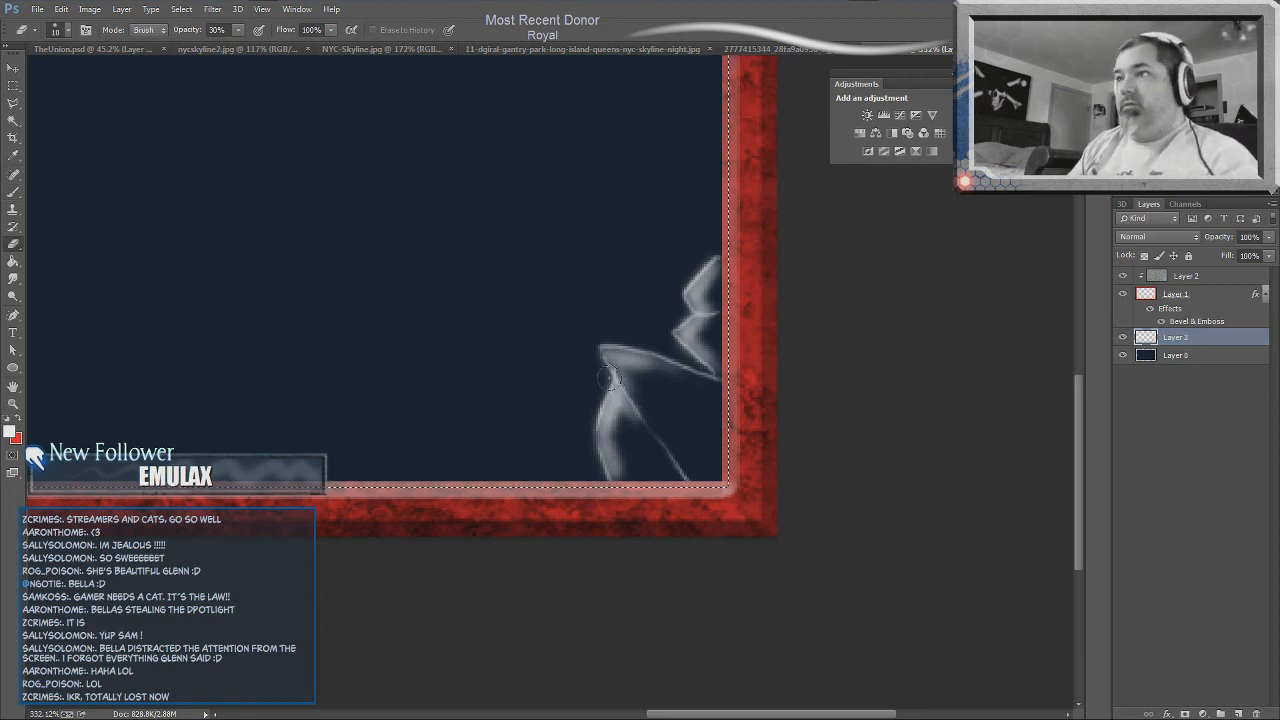
{"action": "key", "text": "0"}
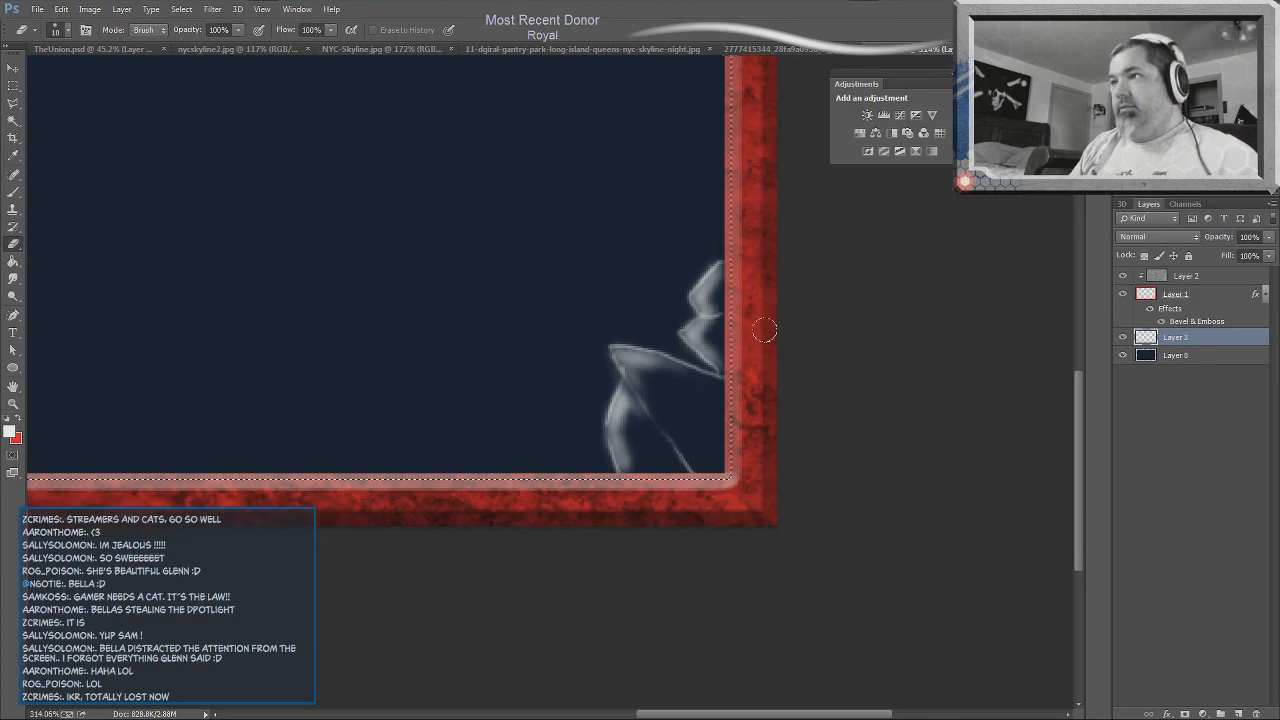
{"action": "scroll", "coordinate": [772, 360], "scroll_direction": "down", "scroll_amount": 3}
{"action": "scroll", "coordinate": [782, 393], "scroll_direction": "down", "scroll_amount": 2}
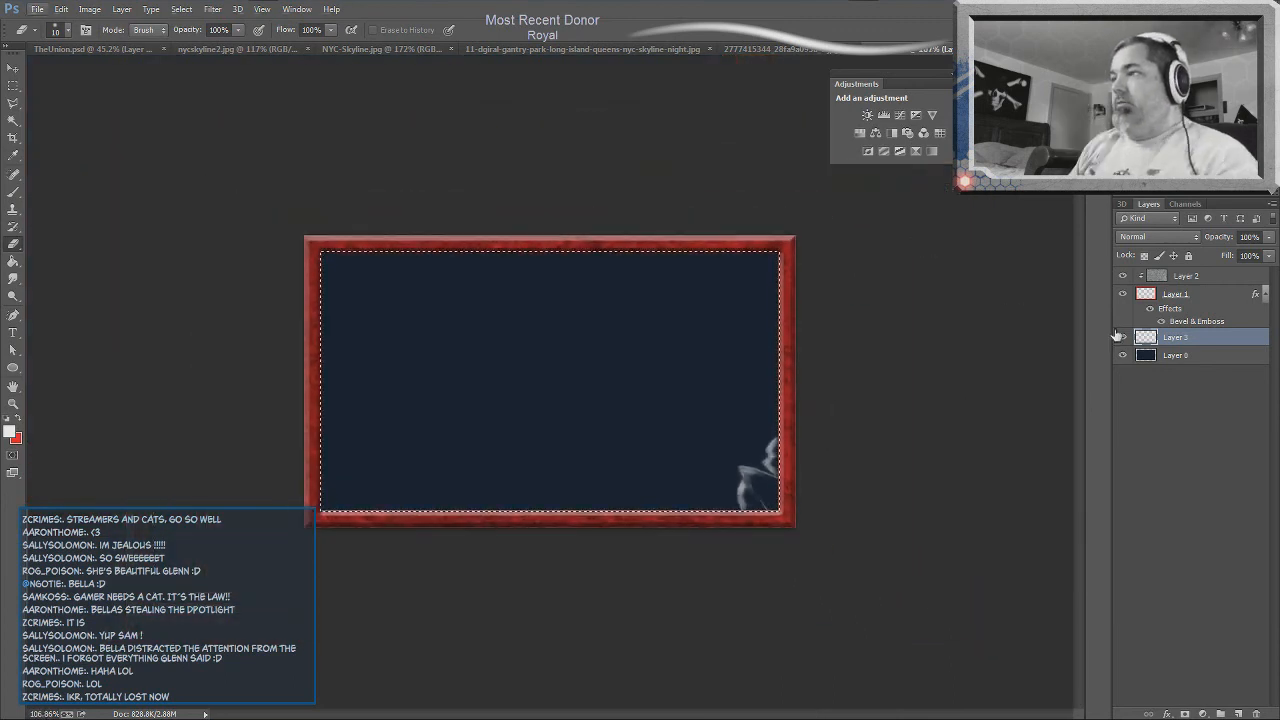
- Hide the navy Layer 0 so the frame's interior is transparent
{"action": "left_click", "coordinate": [1122, 356]}
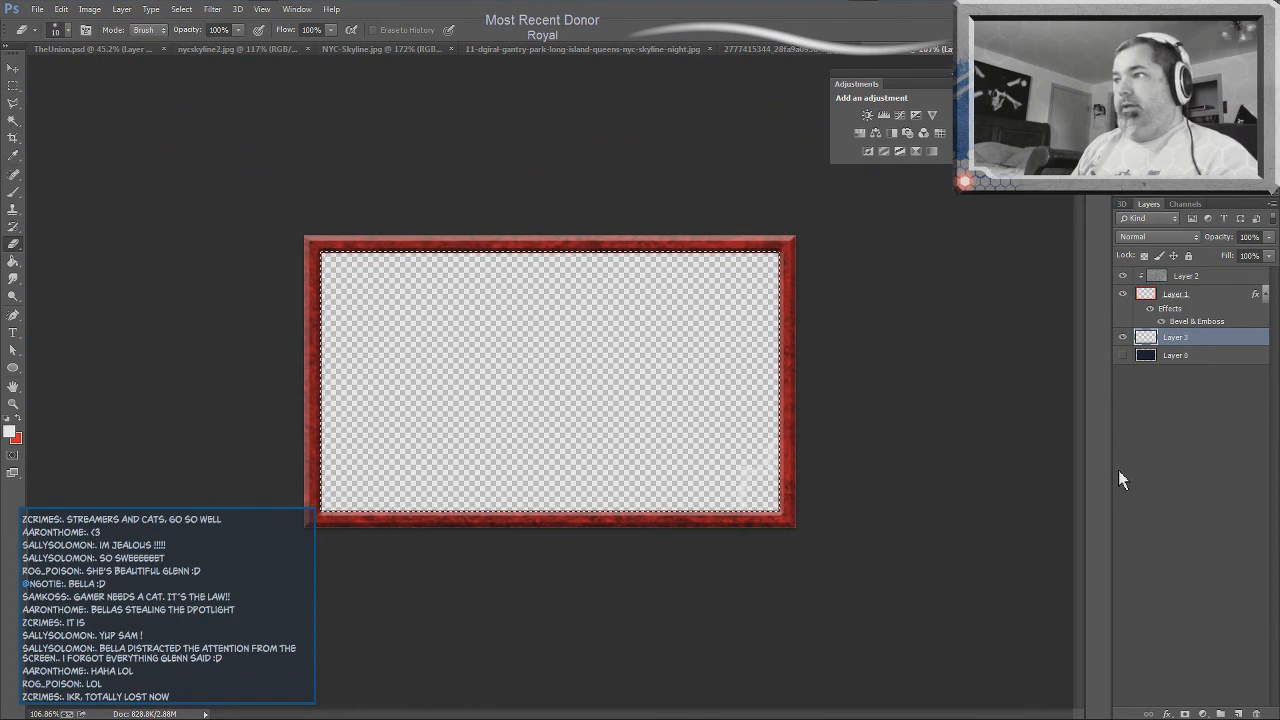
{"action": "left_click", "coordinate": [1122, 360]}
{"action": "left_click", "coordinate": [1122, 360]}
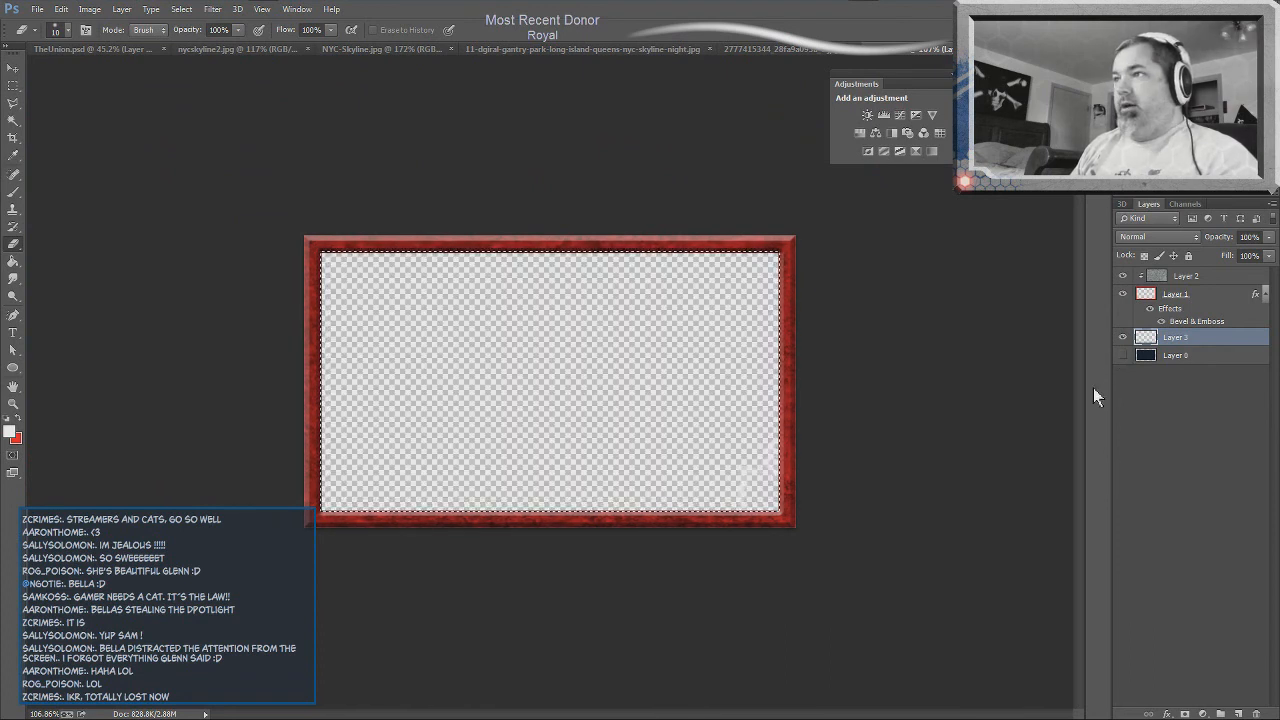
- Start a Save for Web export of the frame and set its format to PNG-24 with transparency
{"action": "left_click", "coordinate": [37, 9]}
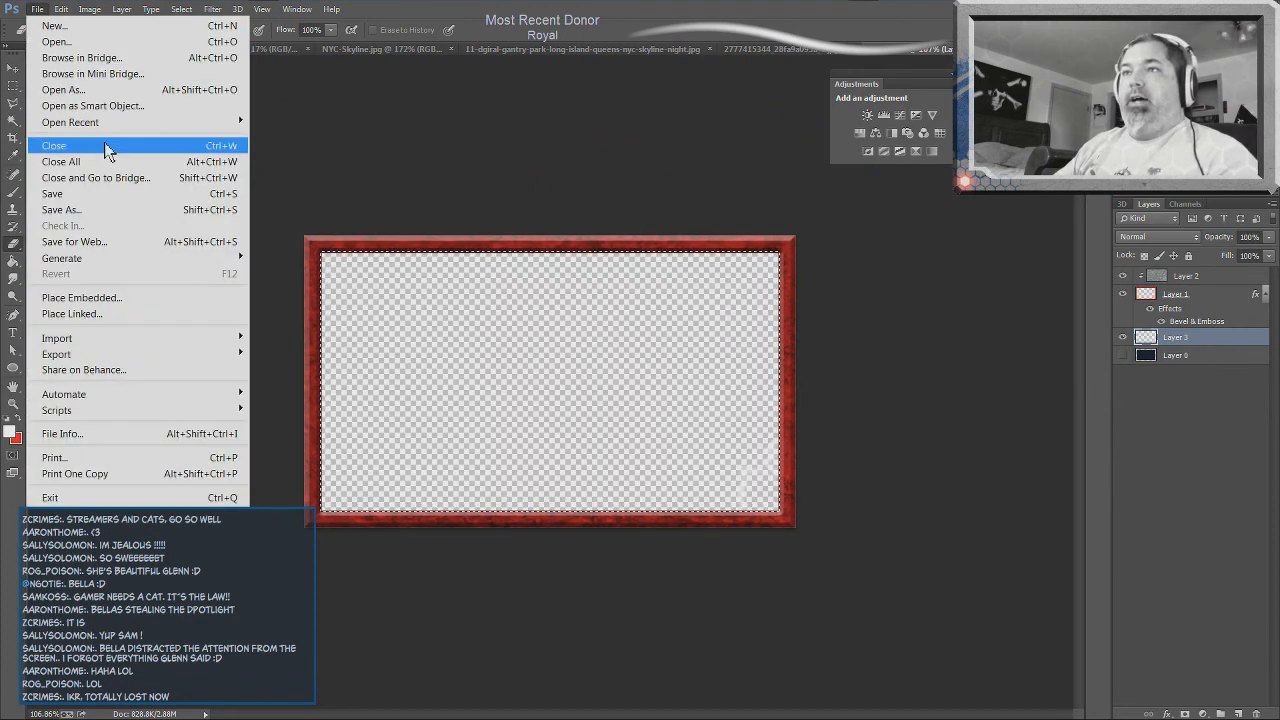
{"action": "left_click", "coordinate": [146, 246]}
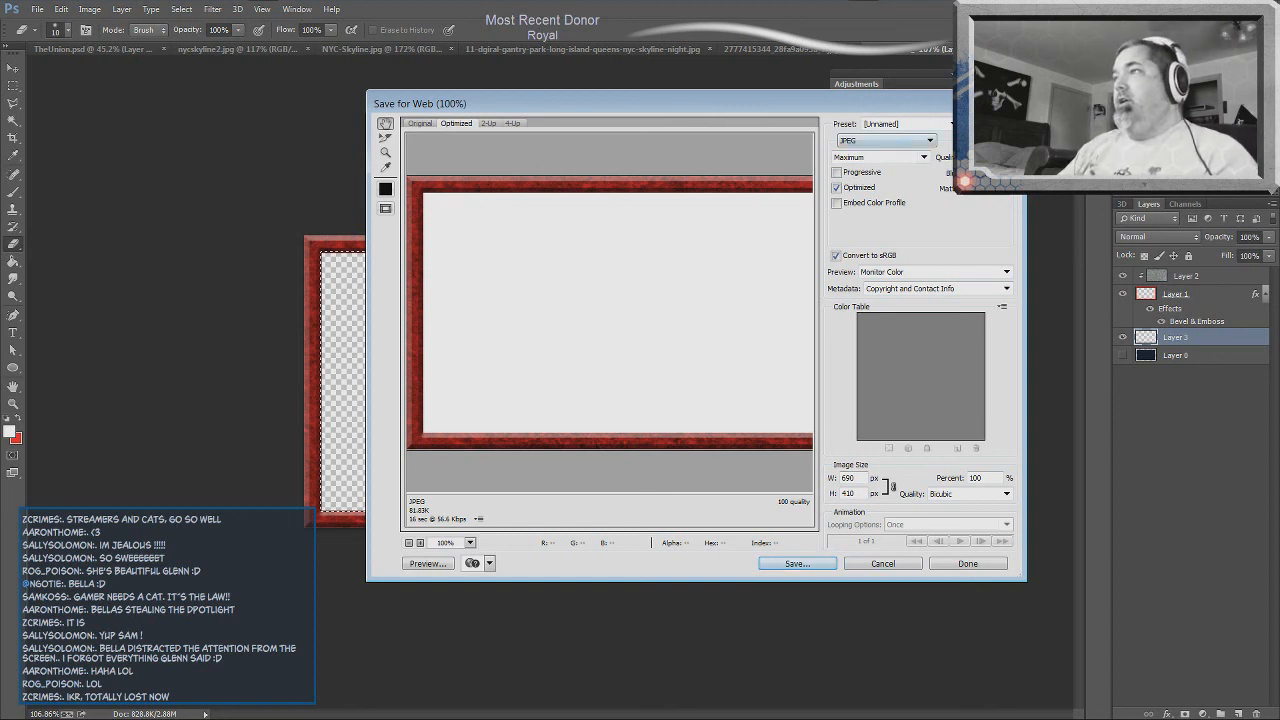
{"action": "left_click", "coordinate": [886, 140]}
{"action": "left_click", "coordinate": [851, 178]}
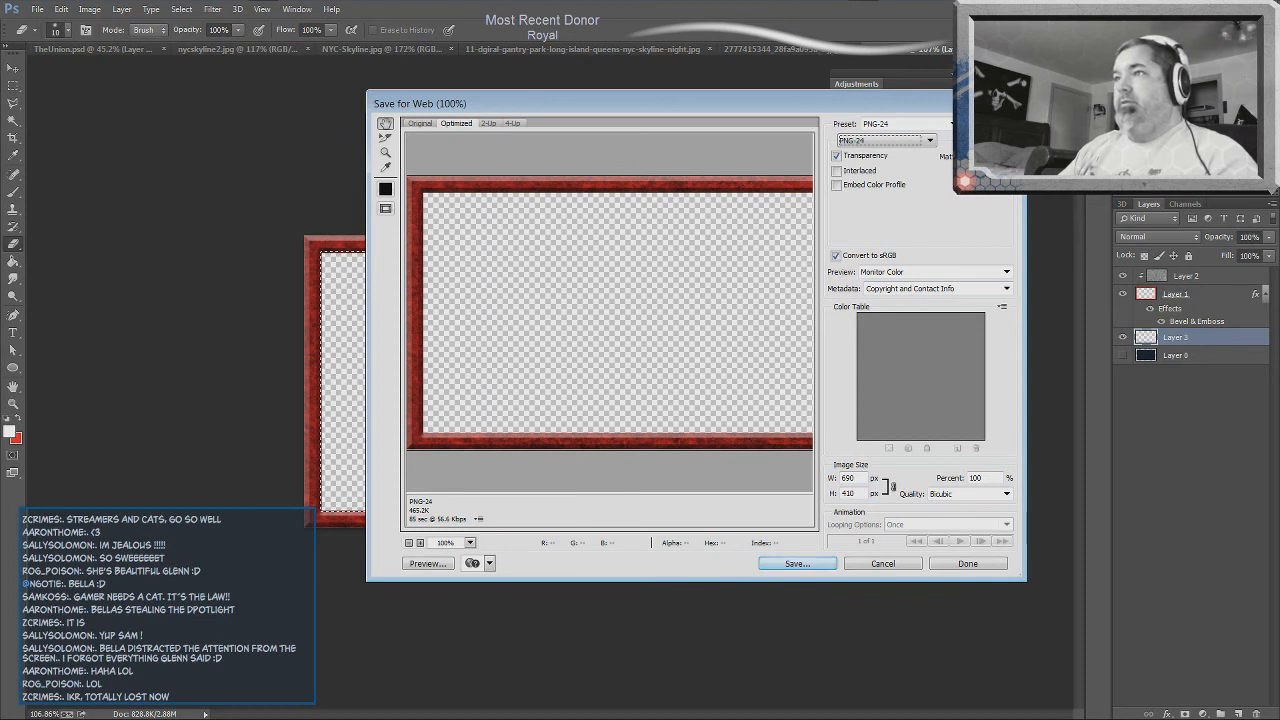
- Save the export as ExampleCamFrame in the A.Stream Stuff folder, and clear the interior selection
{"action": "left_click", "coordinate": [797, 563]}
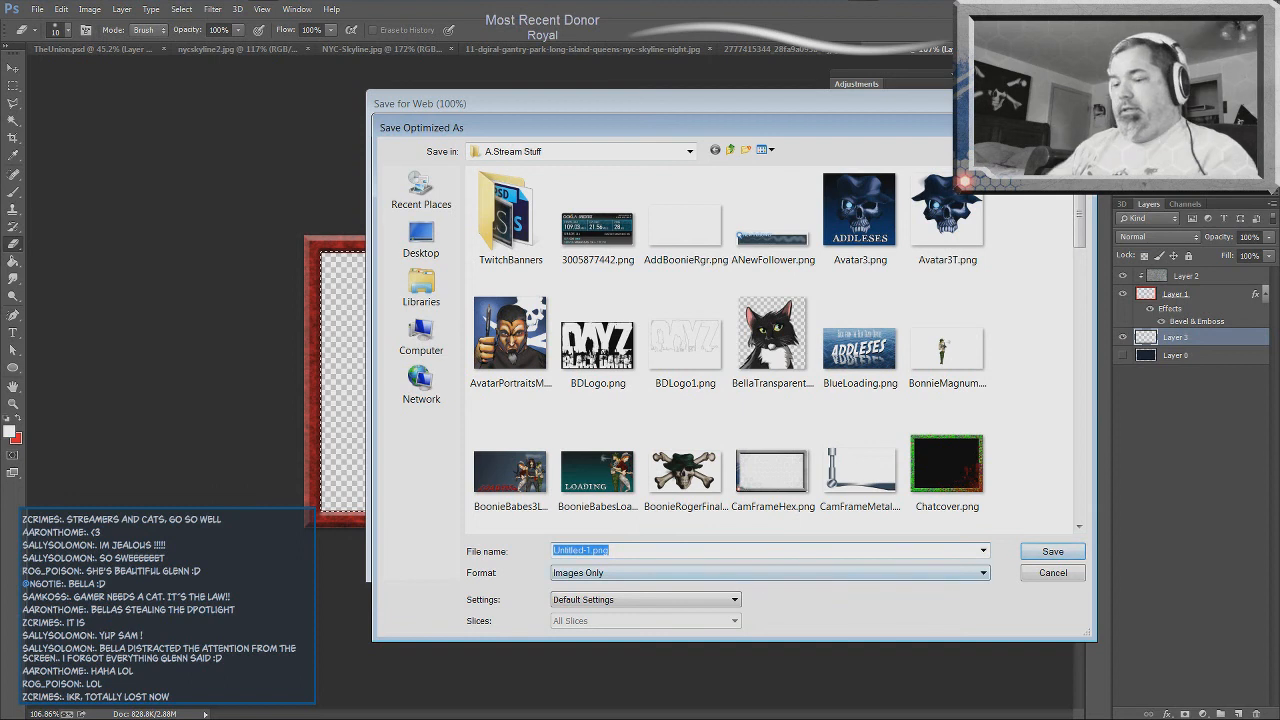
{"action": "type", "text": "Example"}
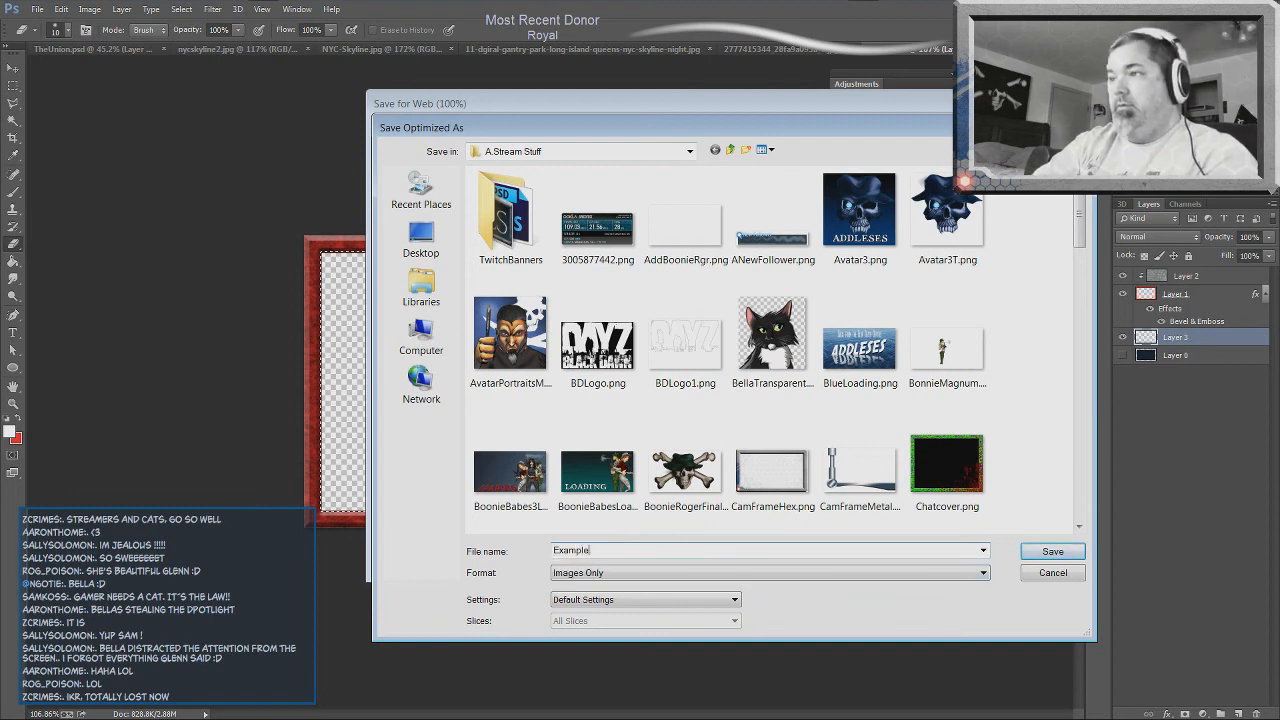
{"action": "type", "text": "CamFrame"}
{"action": "key", "text": "Return"}
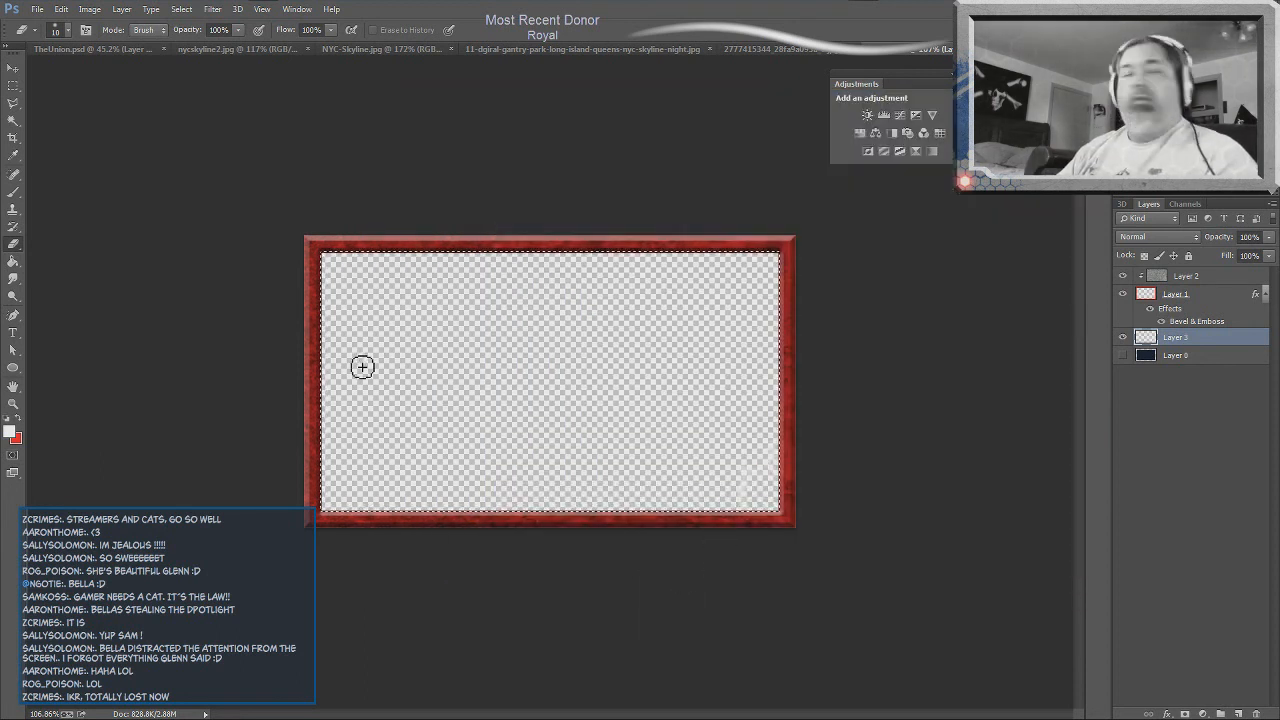
{"action": "key", "text": "ctrl+d"}
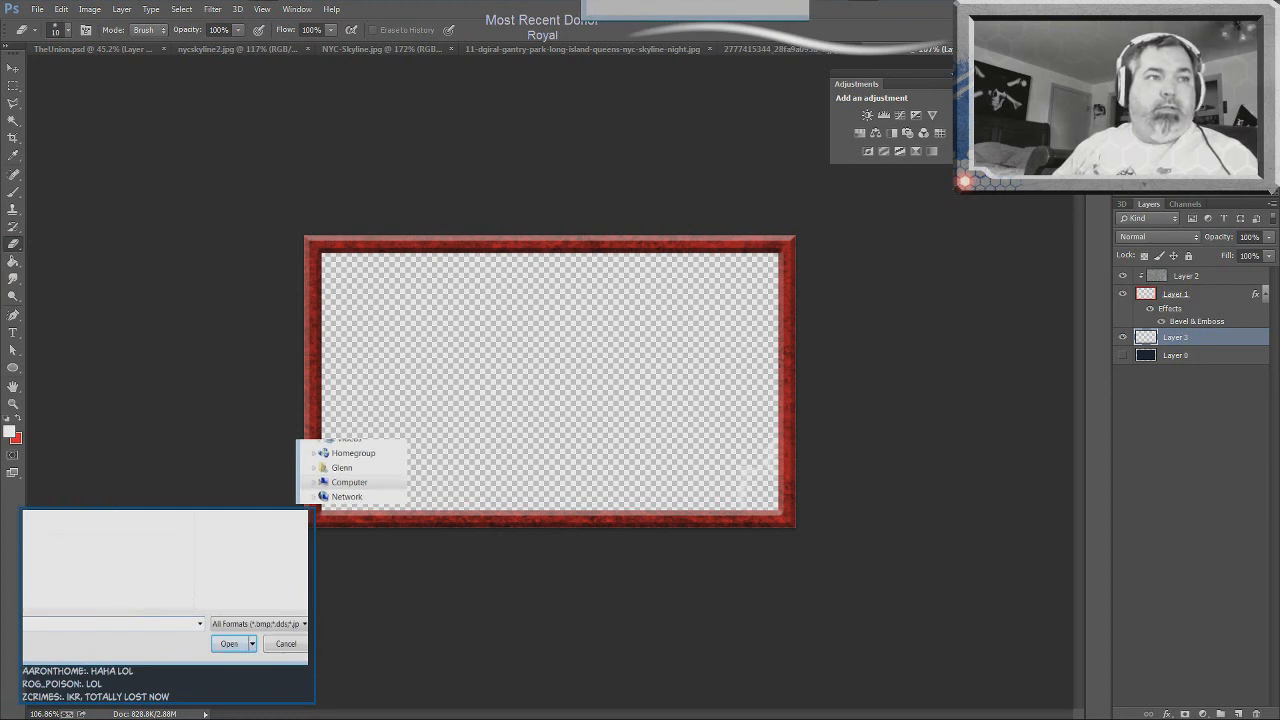
- In the streaming program's file chooser, browse to the A.Stream Stuff folder and open an image from it
{"action": "scroll", "coordinate": [141, 560], "scroll_direction": "down", "scroll_amount": 10}
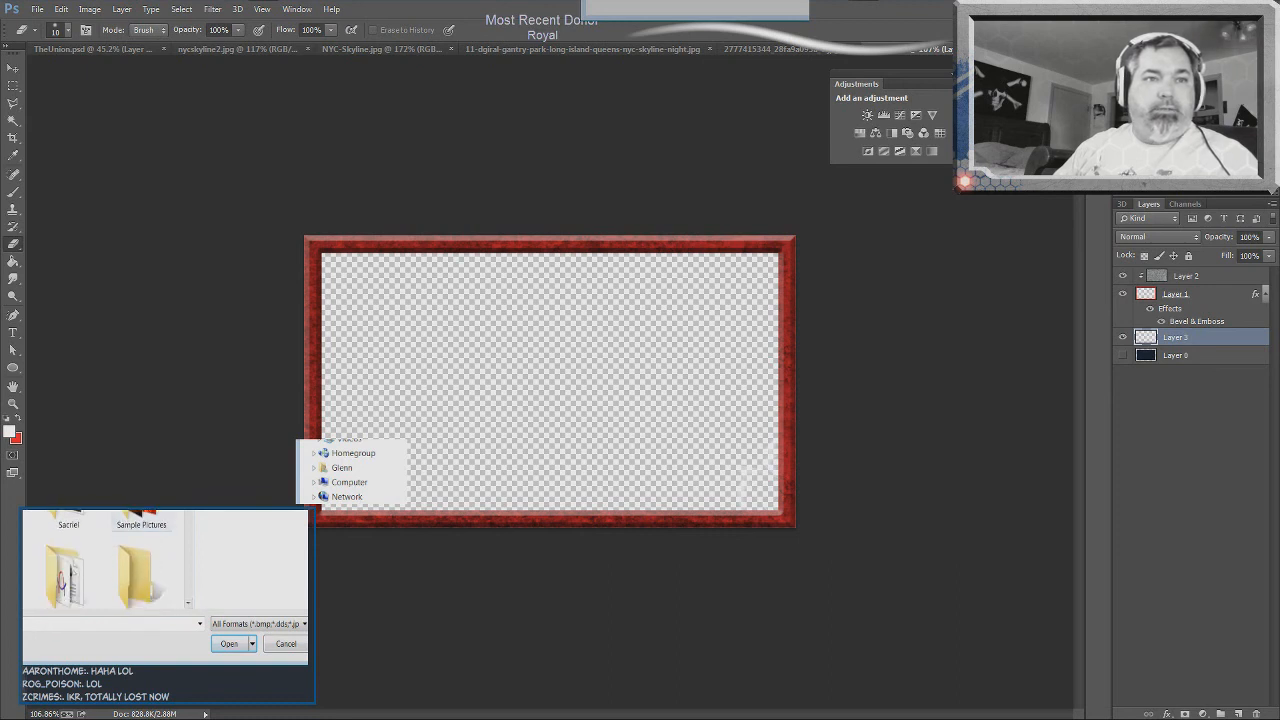
{"action": "scroll", "coordinate": [105, 560], "scroll_direction": "up", "scroll_amount": 10}
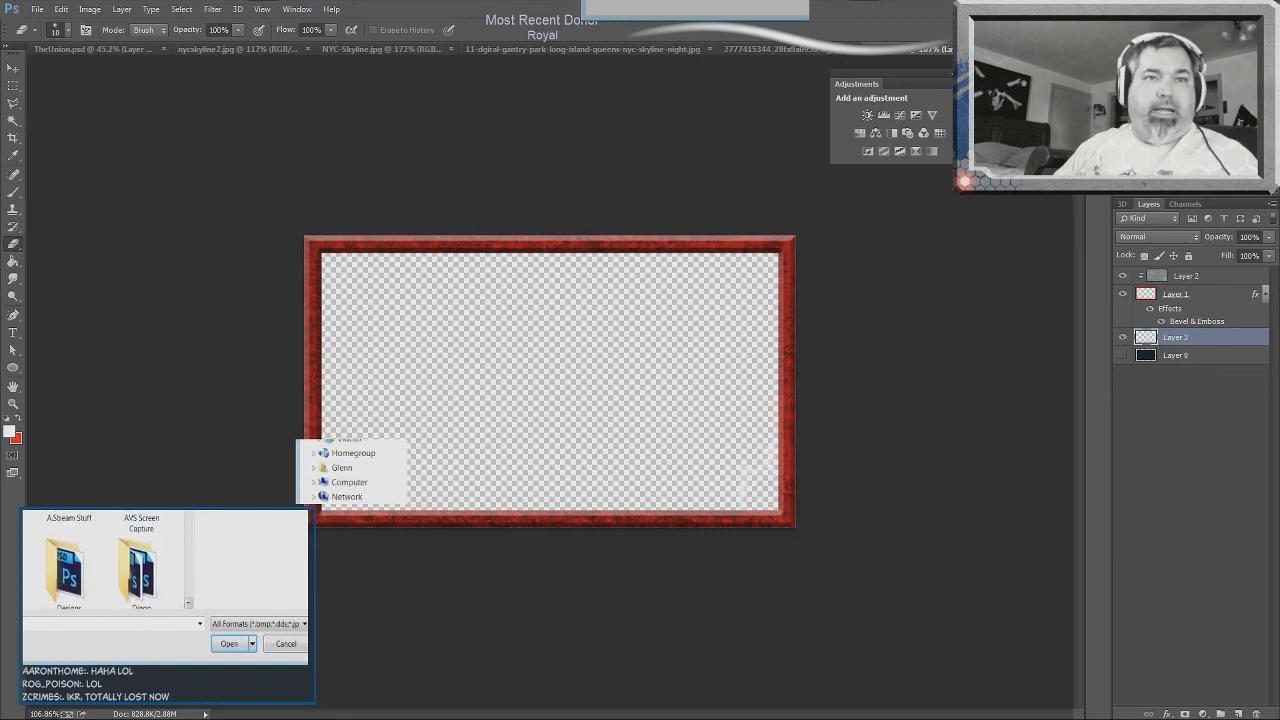
{"action": "double_click", "coordinate": [69, 518]}
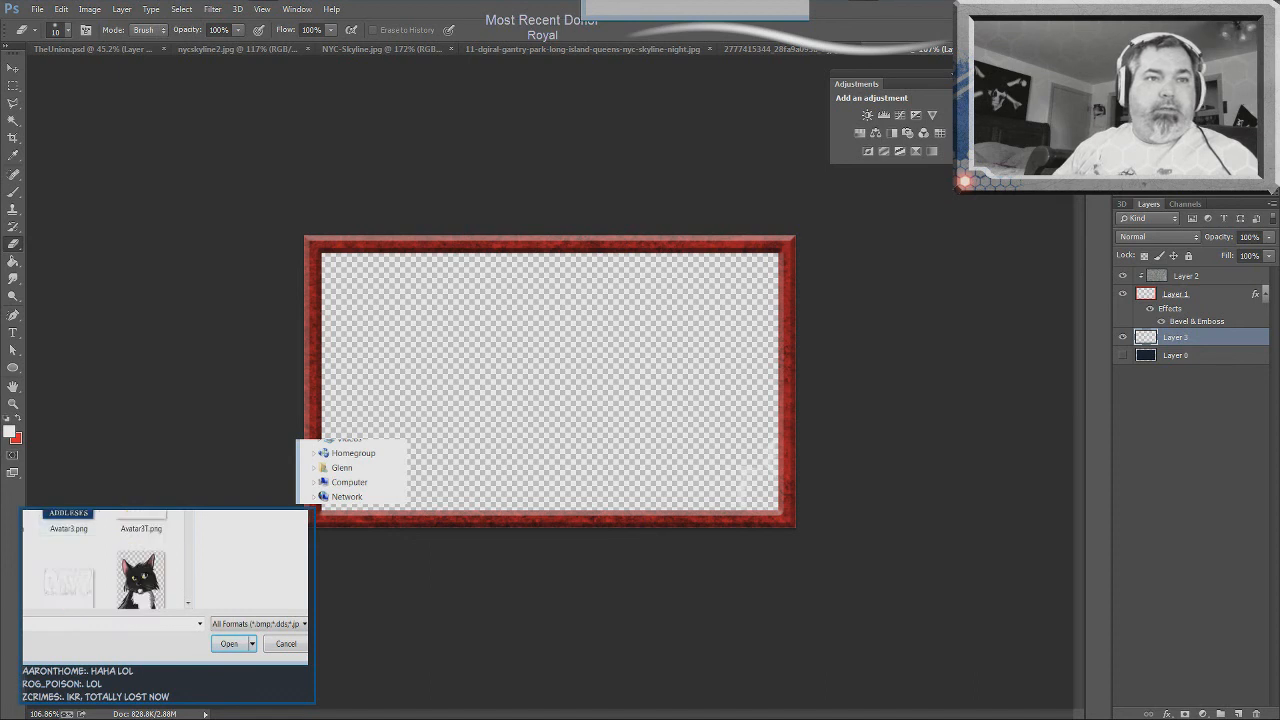
{"action": "scroll", "coordinate": [105, 560], "scroll_direction": "down", "scroll_amount": 10}
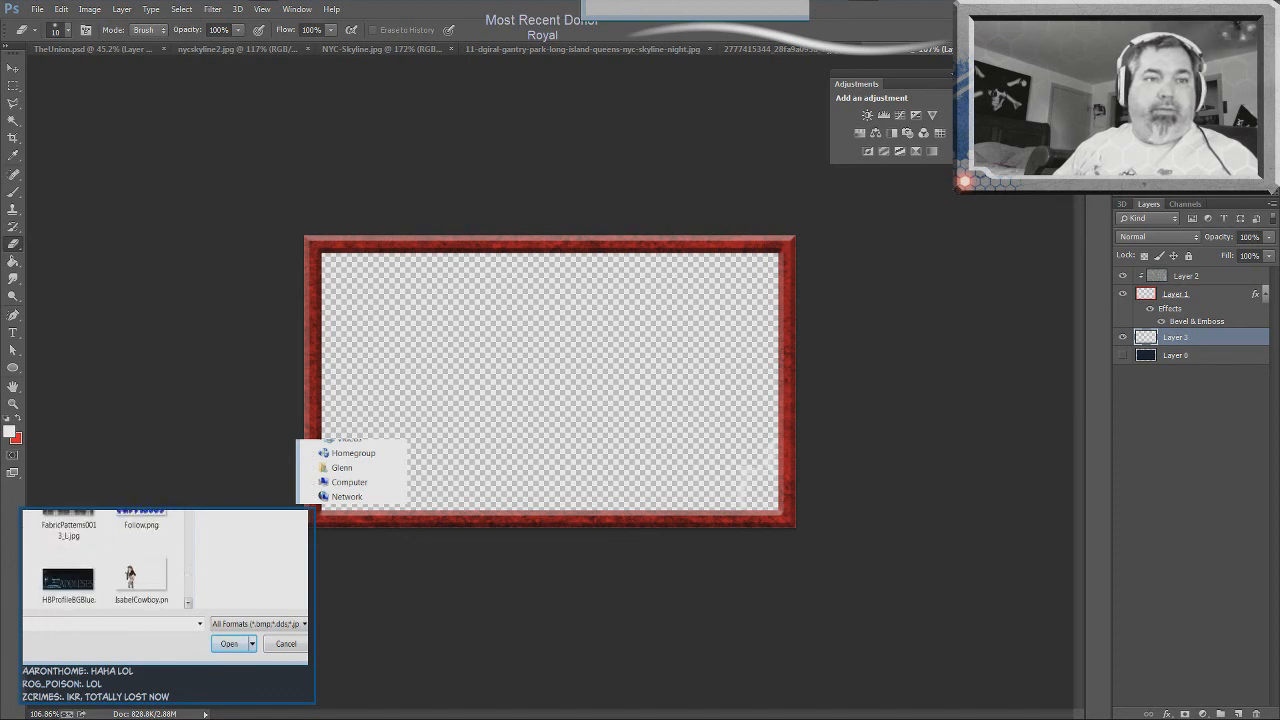
{"action": "left_click", "coordinate": [229, 644]}
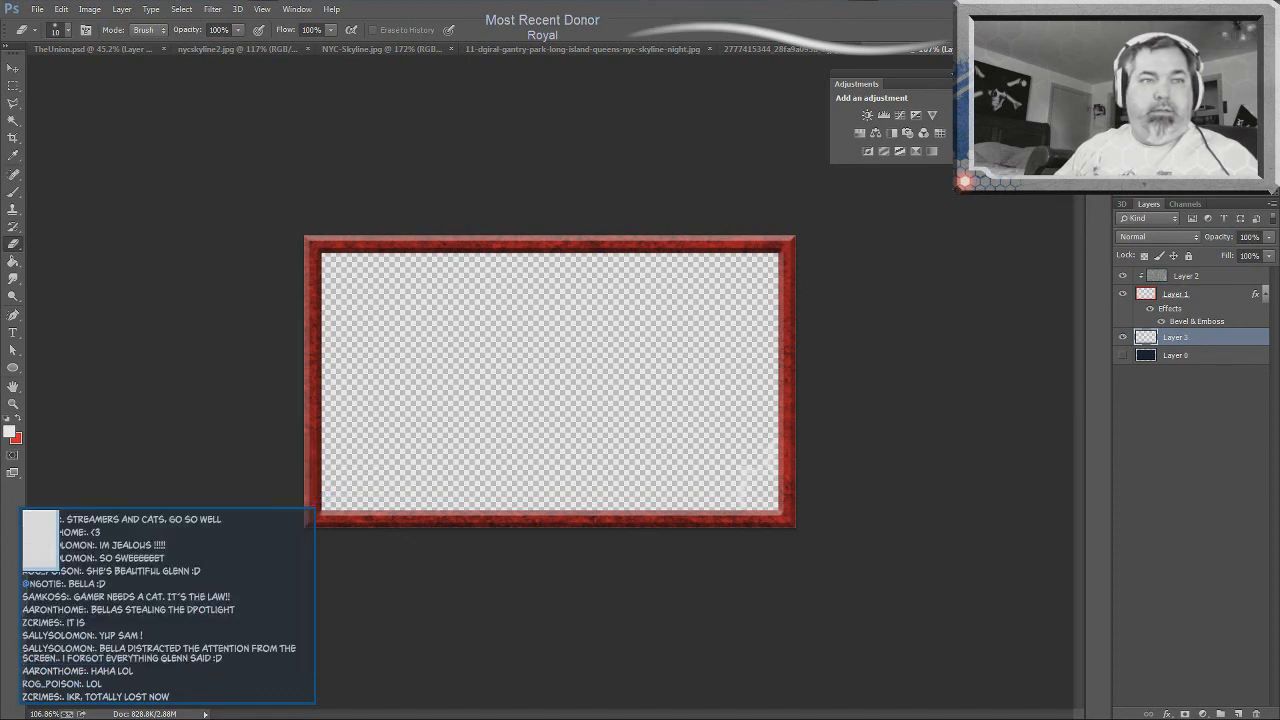